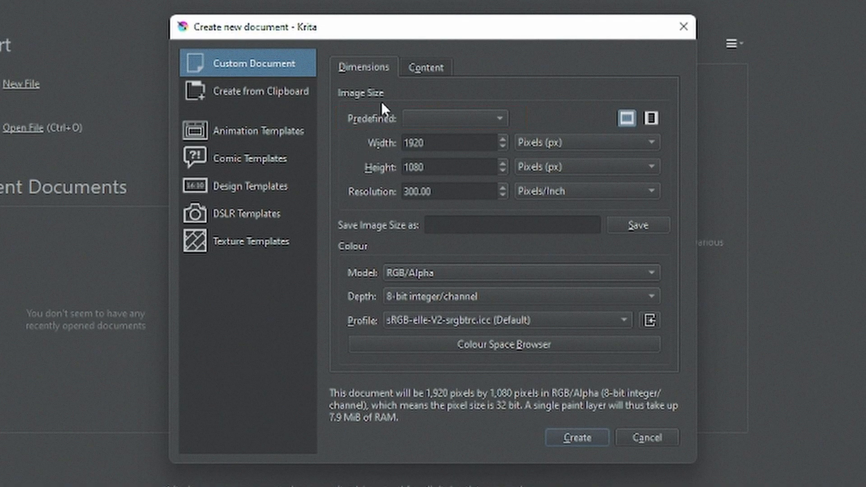
Create a new 1920 × 1080 px document at 300 pixels/inch with the default content settings
click(431, 67)
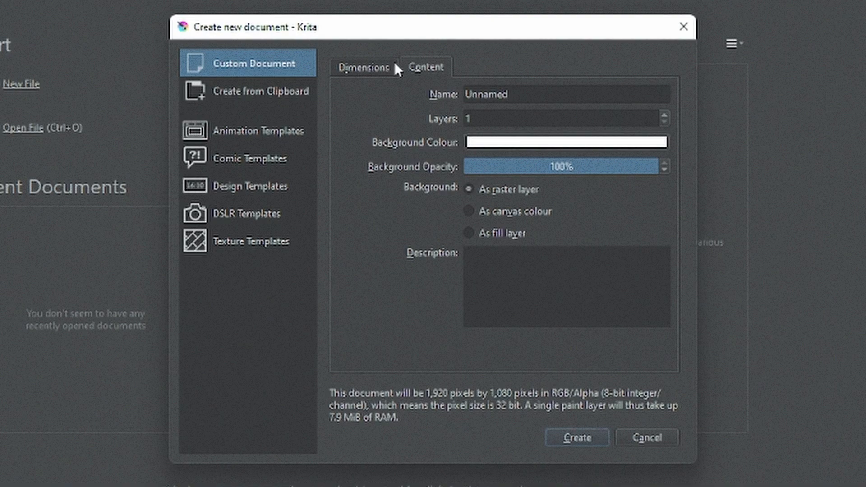
click(392, 68)
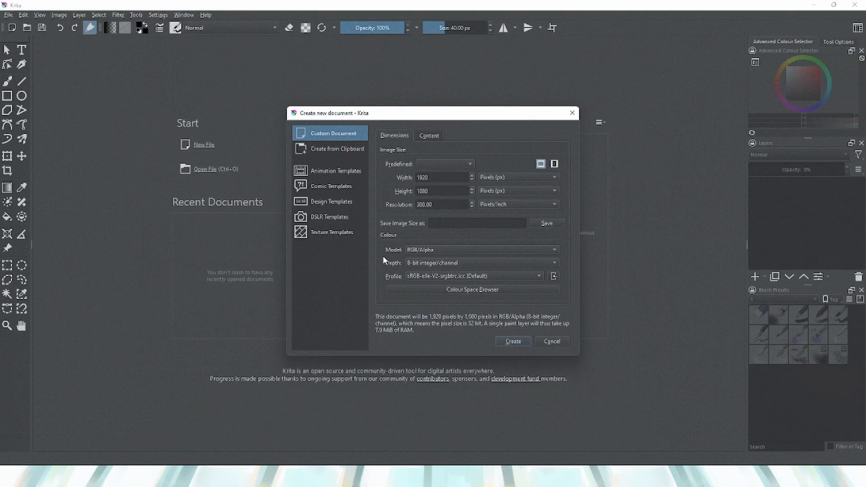
click(512, 341)
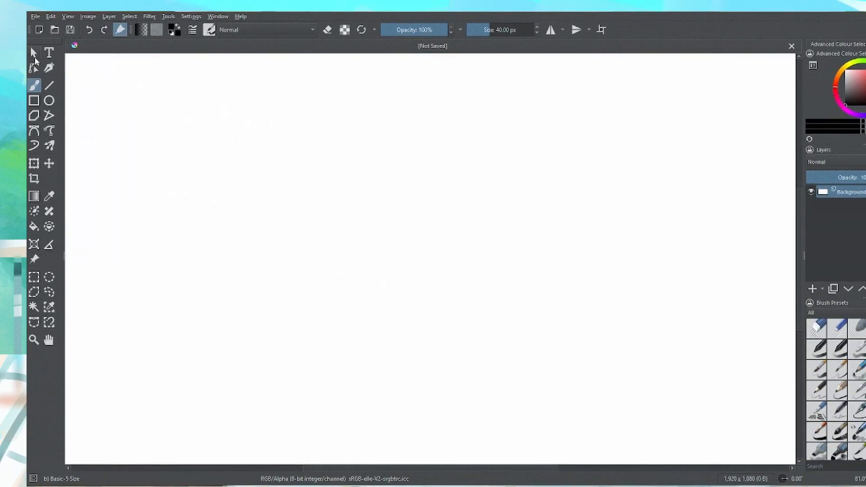
Paint a wavy freehand stroke near the canvas's upper-left corner with the Freehand Brush
click(34, 53)
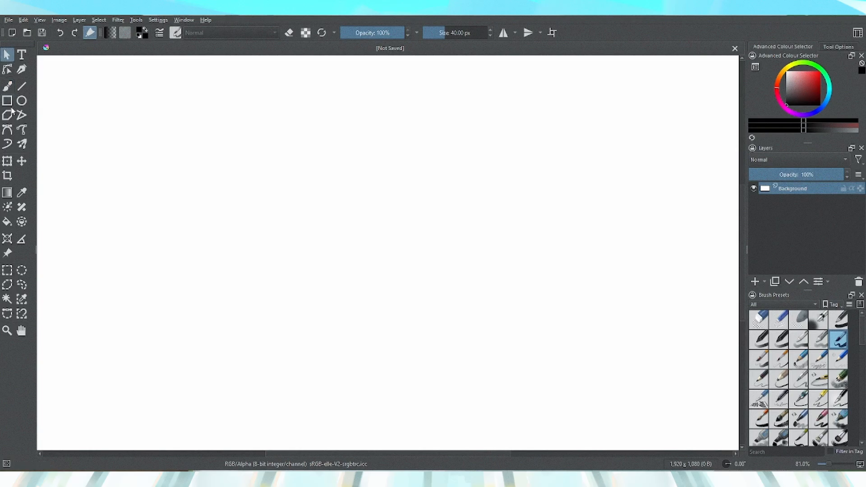
click(7, 90)
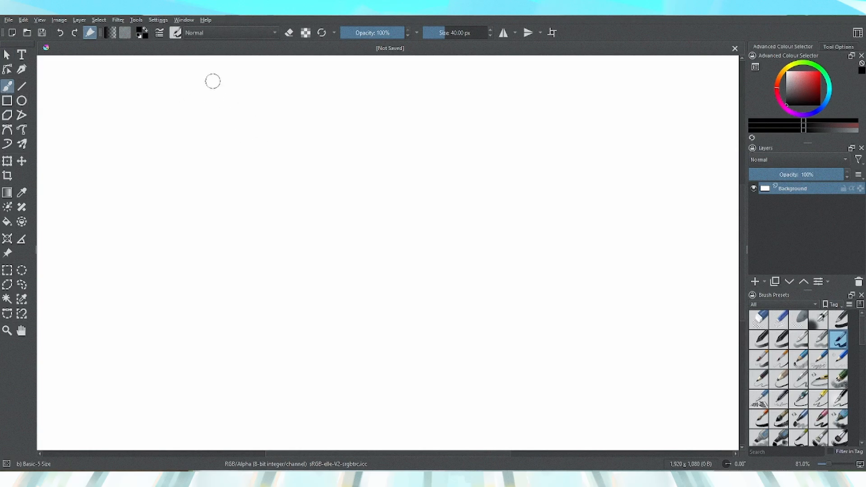
mouse_move(131, 87)
mouse_down()
mouse_move(105, 100)
mouse_move(117, 119)
mouse_move(186, 120)
mouse_move(160, 156)
mouse_move(254, 147)
mouse_move(233, 187)
mouse_up()
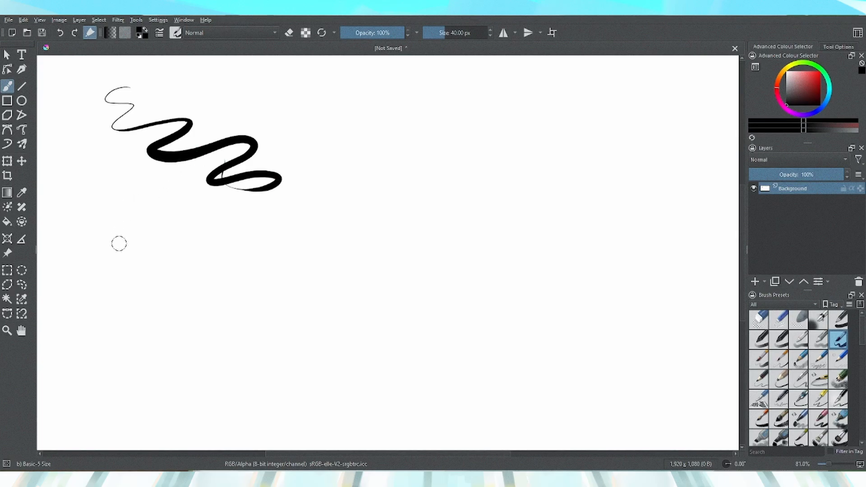
Draw four straight lines with the Line tool to the right of the wavy stroke
key(v)
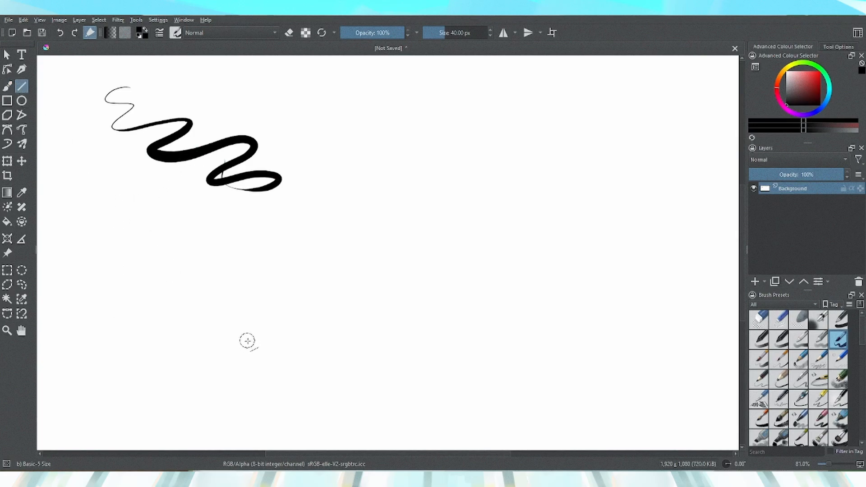
drag(299, 103, 398, 166)
drag(359, 91, 426, 177)
drag(356, 108, 424, 177)
drag(309, 169, 408, 181)
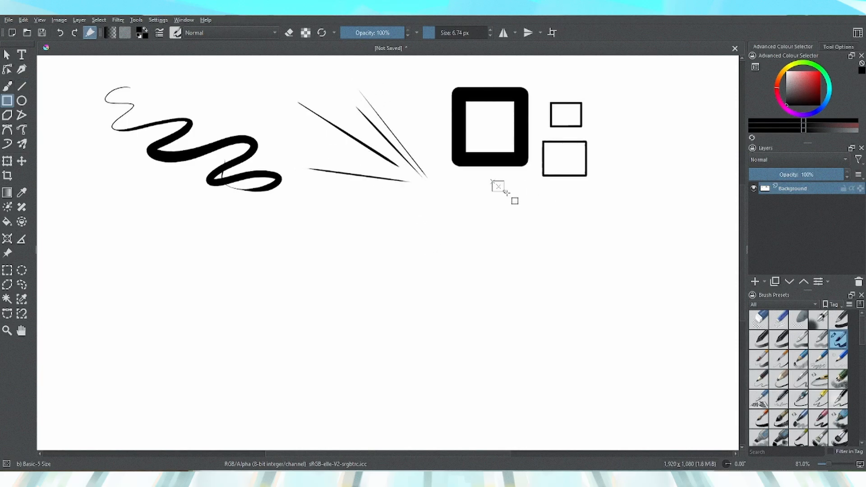
Draw several outlined rectangles and ellipses with the Rectangle and Ellipse tools
drag(492, 181, 540, 228)
drag(555, 193, 623, 204)
drag(301, 307, 385, 342)
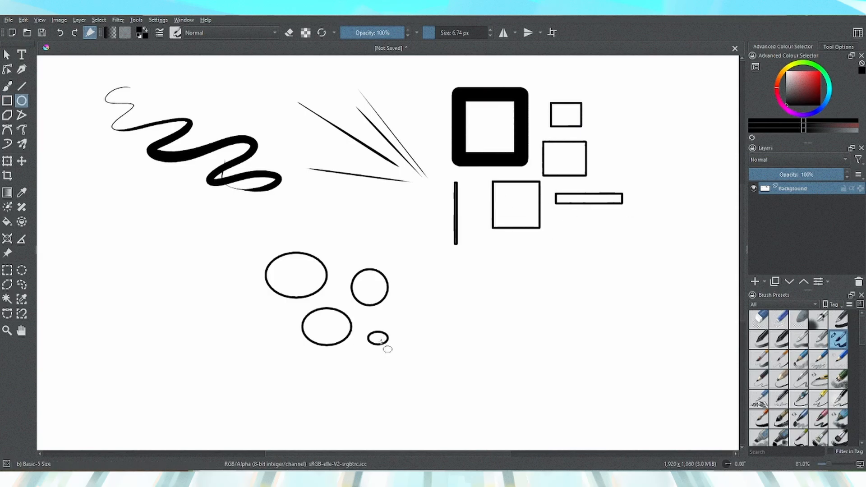
Set the shape fill to Foreground Colour and draw several filled ellipses beside the outlined ones
click(834, 47)
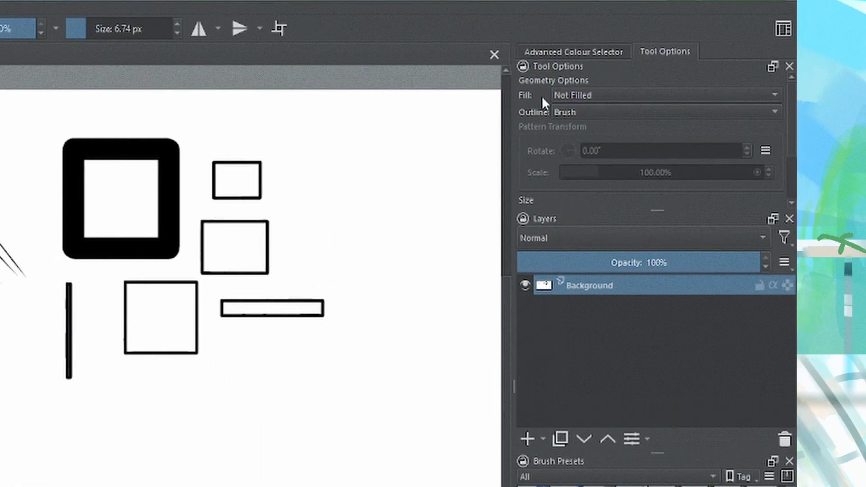
click(563, 111)
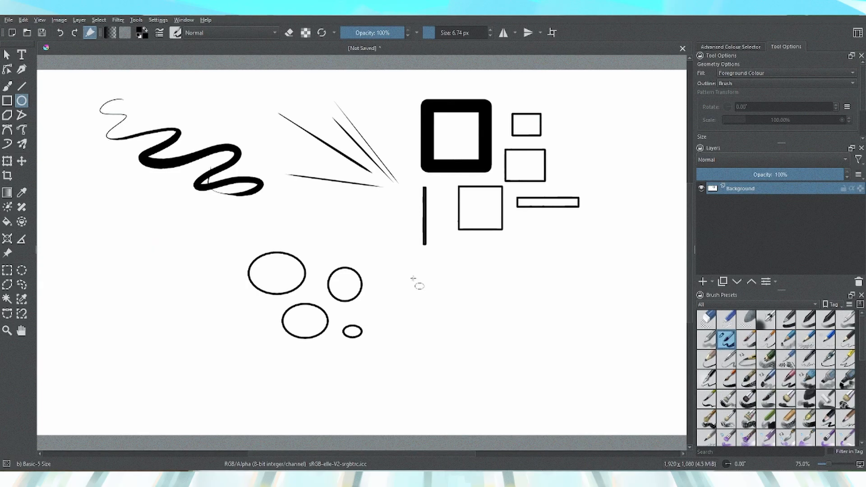
drag(48, 429, 127, 486)
drag(447, 322, 473, 346)
drag(410, 321, 424, 365)
drag(388, 260, 494, 270)
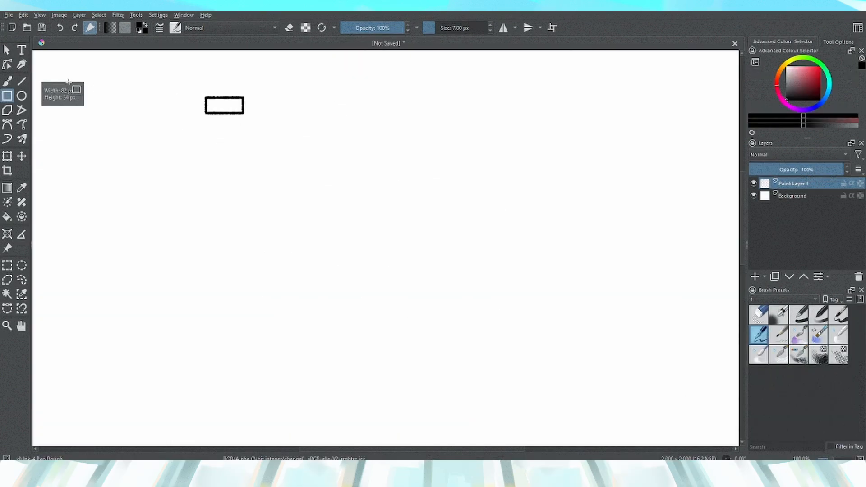
Draw five outlined rectangles of various sizes on the new paint layer
drag(96, 85, 160, 100)
mouse_move(95, 120)
mouse_down()
mouse_move(166, 176)
mouse_move(164, 208)
mouse_up()
drag(176, 171, 203, 193)
drag(274, 103, 420, 169)
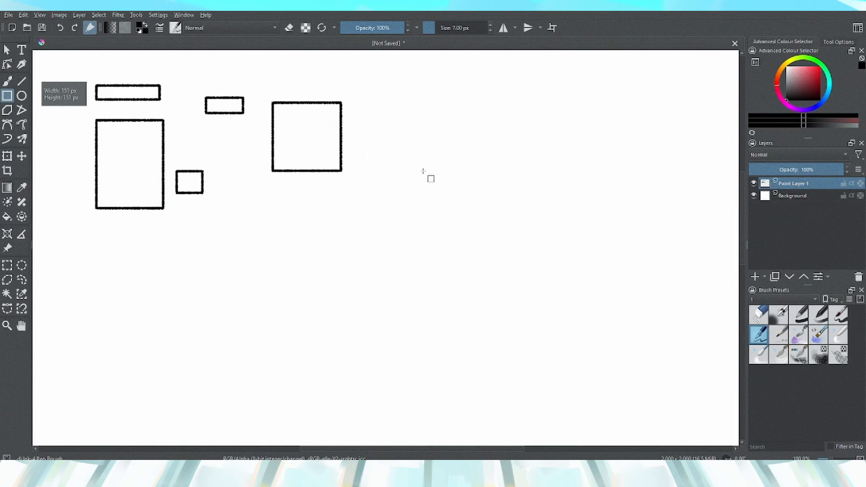
drag(281, 197, 438, 282)
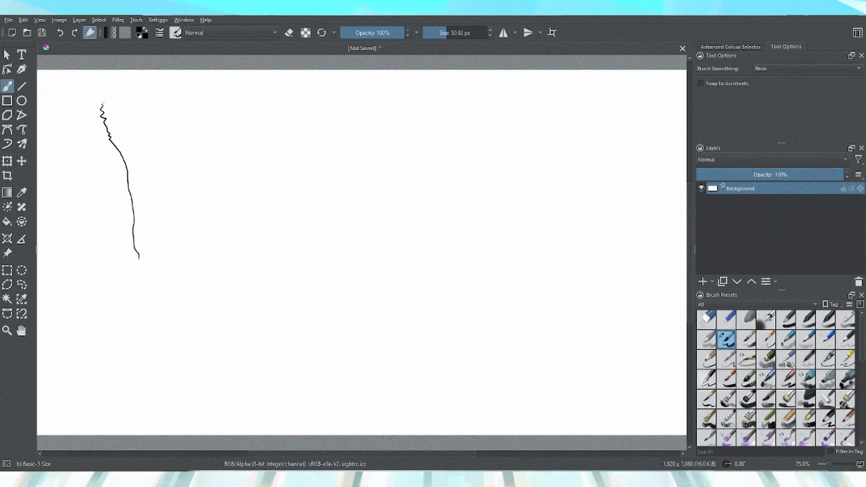
Draw vertical lines with the Freehand Brush and with the Dynamic Brush tool
drag(147, 323, 149, 340)
click(6, 144)
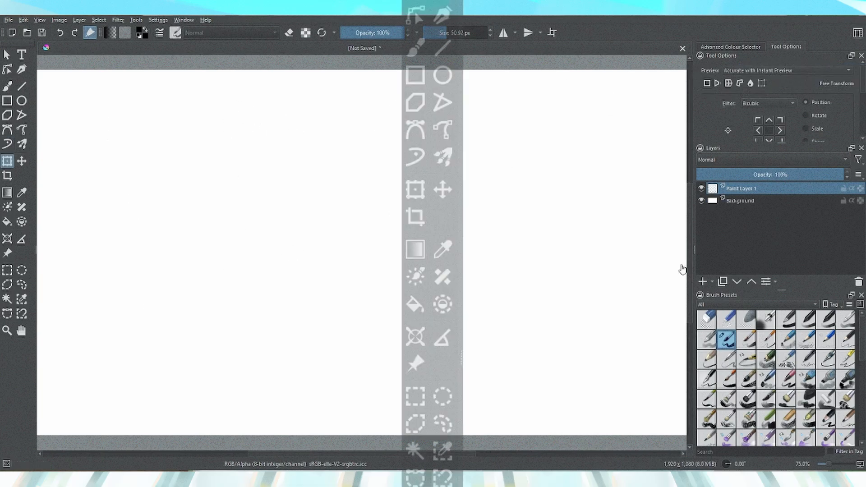
key(b)
mouse_move(161, 140)
mouse_down()
mouse_move(209, 162)
mouse_move(152, 188)
mouse_move(225, 209)
mouse_up()
Scale and reposition the black scribble with the Transform tool
key(ctrl+t)
mouse_move(144, 211)
mouse_down()
mouse_move(101, 248)
mouse_move(179, 178)
mouse_move(135, 221)
mouse_move(167, 96)
mouse_move(147, 226)
mouse_up()
drag(189, 182, 255, 191)
mouse_move(200, 231)
mouse_down()
mouse_move(291, 257)
mouse_move(204, 198)
mouse_move(330, 168)
mouse_move(222, 190)
mouse_move(209, 182)
mouse_up()
mouse_move(160, 130)
mouse_down()
mouse_move(199, 156)
mouse_move(204, 175)
mouse_move(186, 176)
mouse_move(164, 137)
mouse_up()
click(717, 83)
mouse_move(233, 211)
mouse_down()
mouse_move(296, 219)
mouse_move(358, 187)
mouse_up()
drag(144, 211, 102, 285)
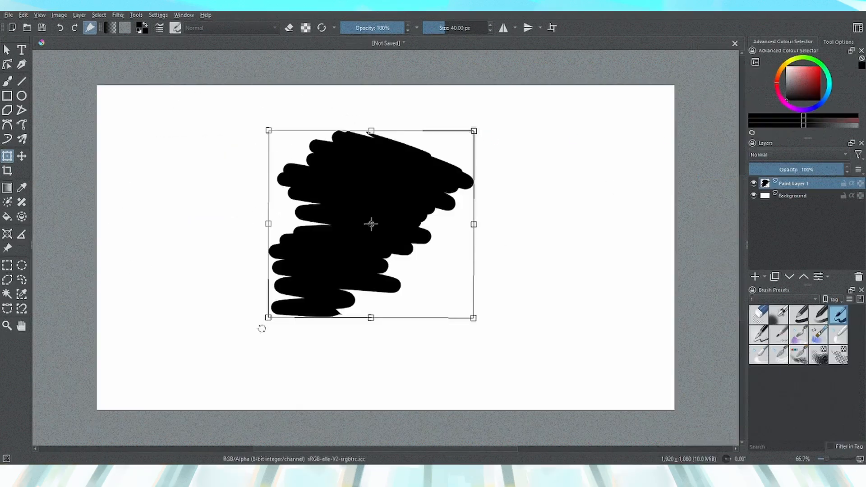
mouse_move(267, 317)
mouse_down()
mouse_move(373, 256)
mouse_move(229, 342)
mouse_move(340, 268)
mouse_move(302, 278)
mouse_move(195, 356)
mouse_move(442, 187)
mouse_move(505, 175)
mouse_move(361, 245)
mouse_move(223, 358)
mouse_up()
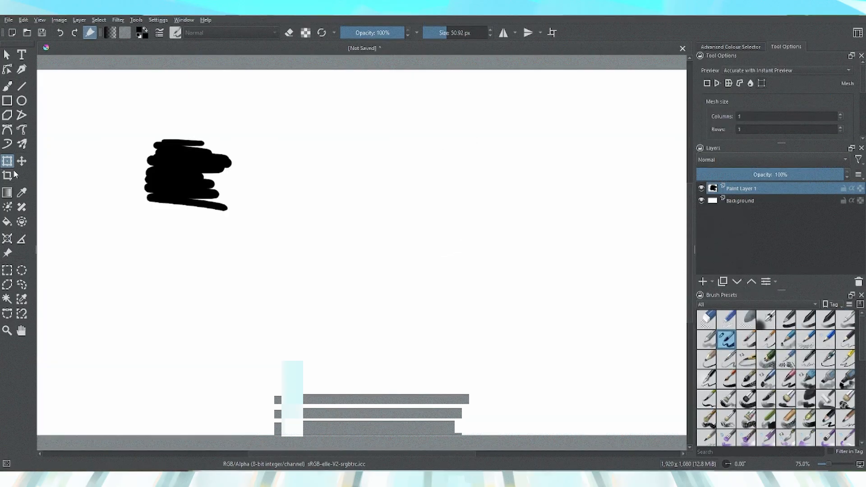
Move the black scribble toward the canvas centre with the Move tool
drag(186, 190, 380, 208)
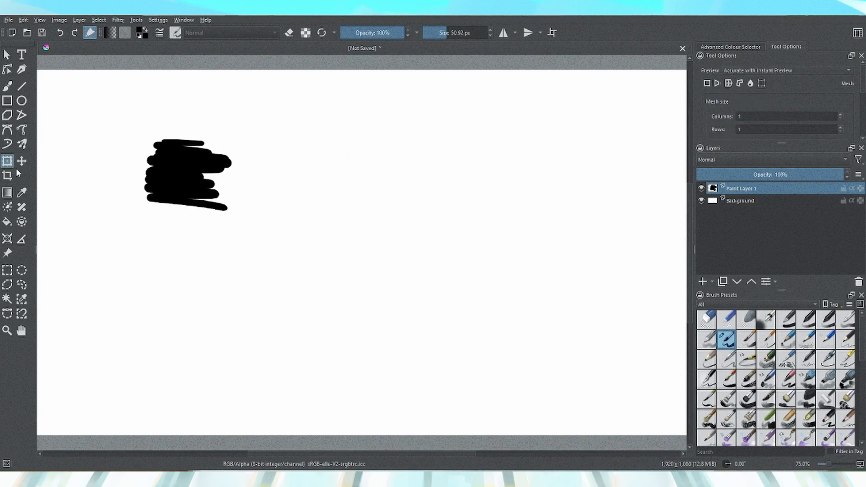
click(17, 164)
drag(186, 190, 381, 208)
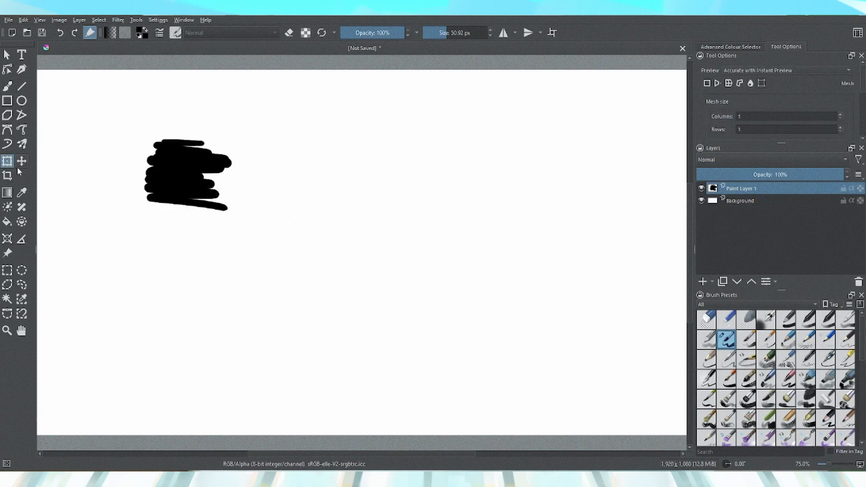
click(22, 161)
drag(185, 191, 383, 208)
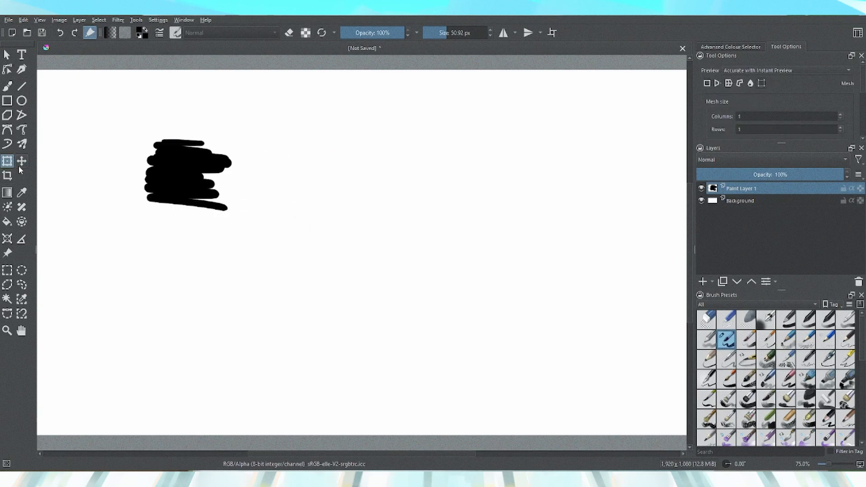
click(22, 161)
drag(186, 190, 382, 208)
Crop the image to about 1180 × 881 px around the scribble
key(c)
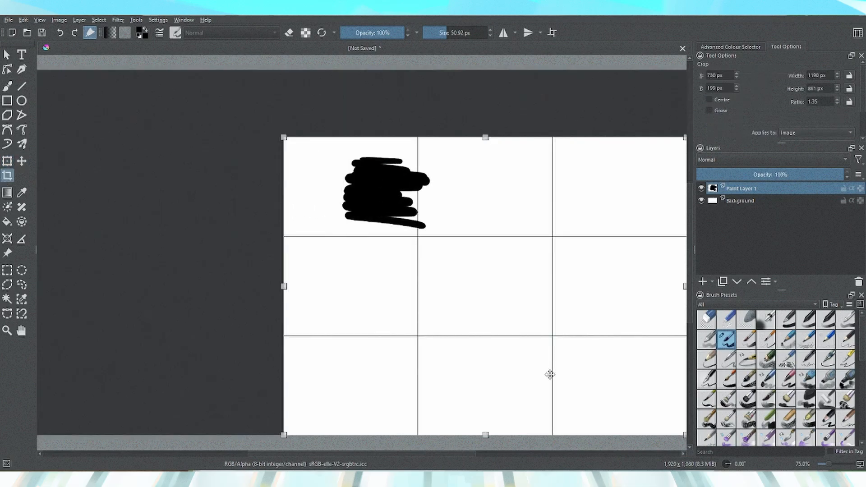
drag(549, 375, 492, 330)
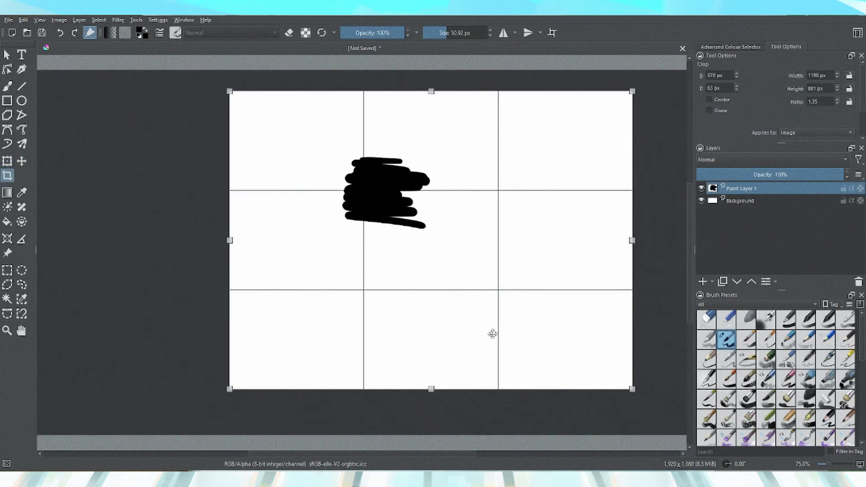
key(Return)
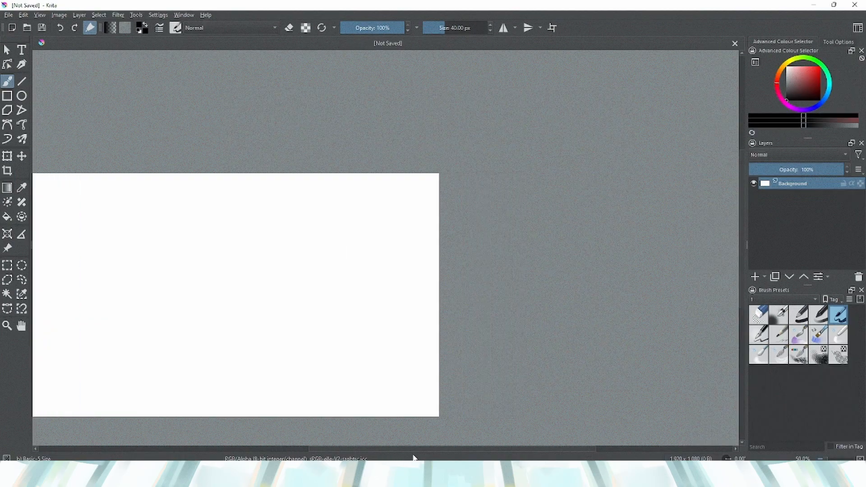
Pan and zoom the view around the blank canvas
drag(465, 448, 521, 448)
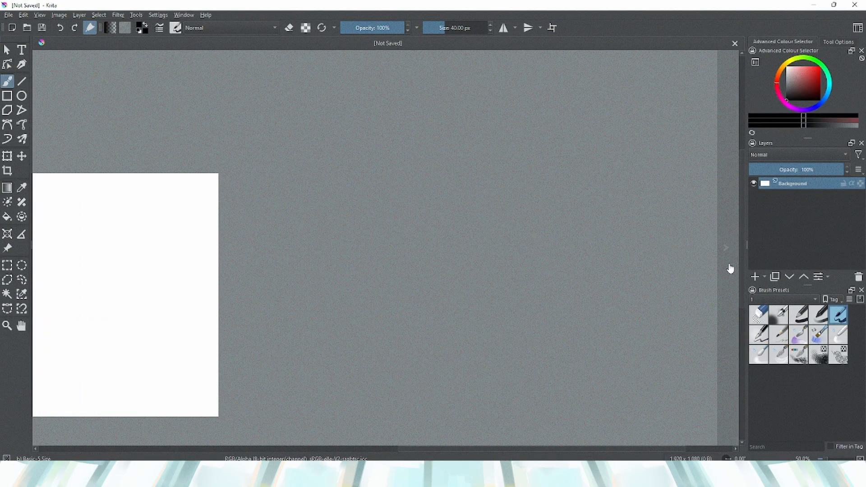
click(725, 248)
scroll(484, 297, down, 2)
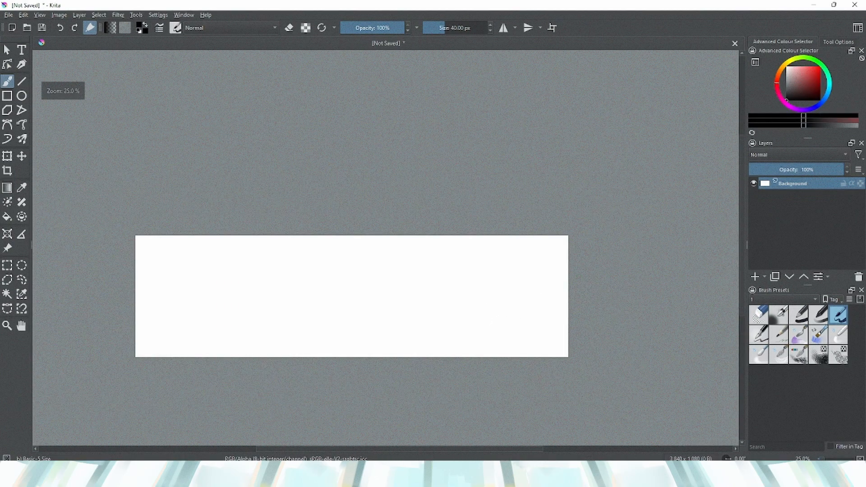
drag(739, 244, 740, 191)
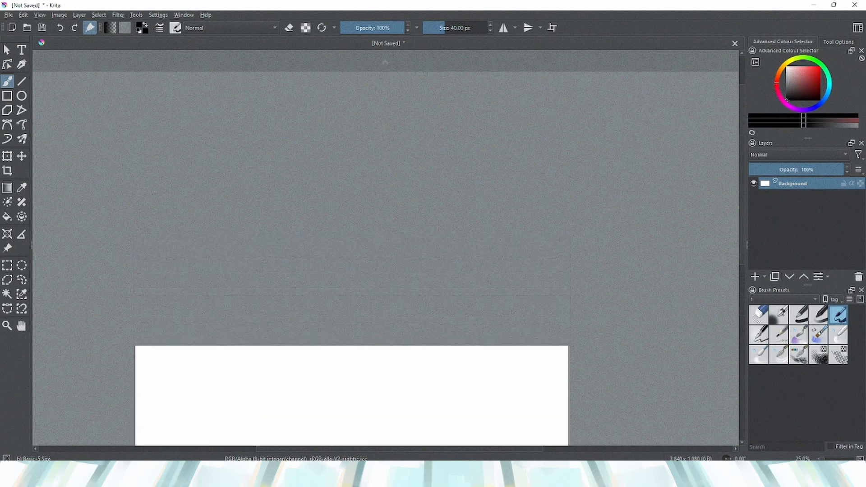
click(384, 62)
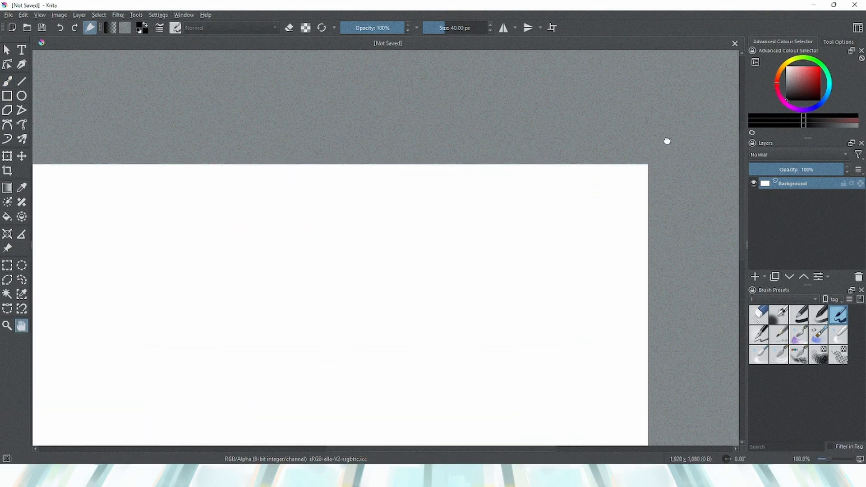
drag(667, 141, 623, 129)
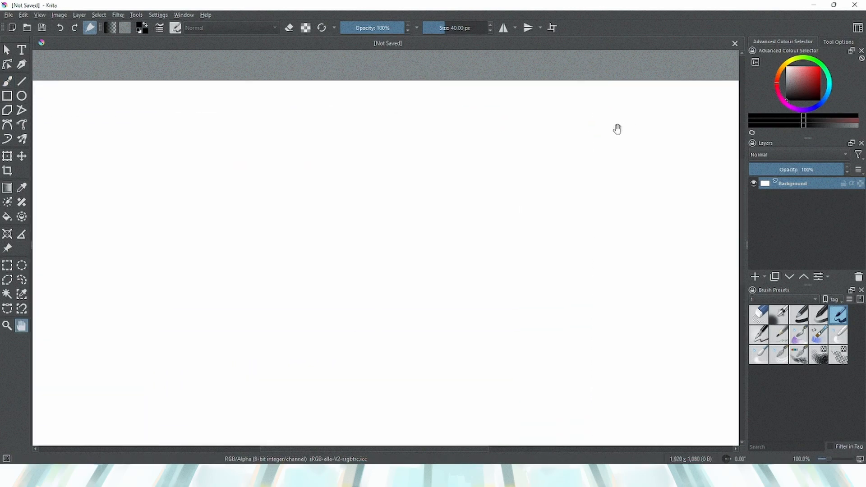
scroll(550, 180, down, 3)
drag(541, 170, 502, 174)
key(b)
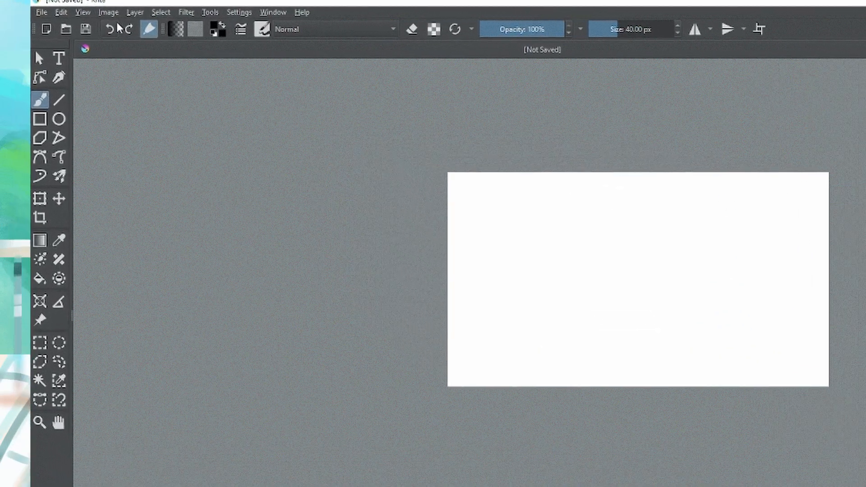
Scale the image to a height of 2000 px with proportions constrained
click(107, 12)
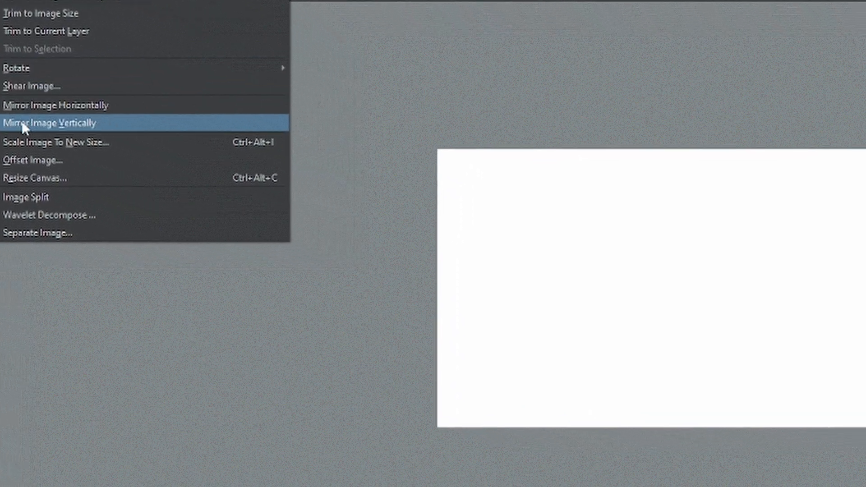
click(36, 145)
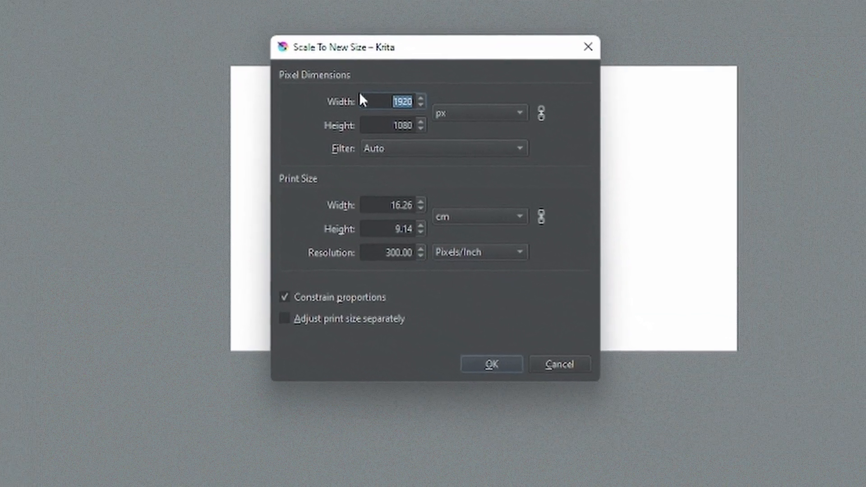
key(Tab)
text(2)
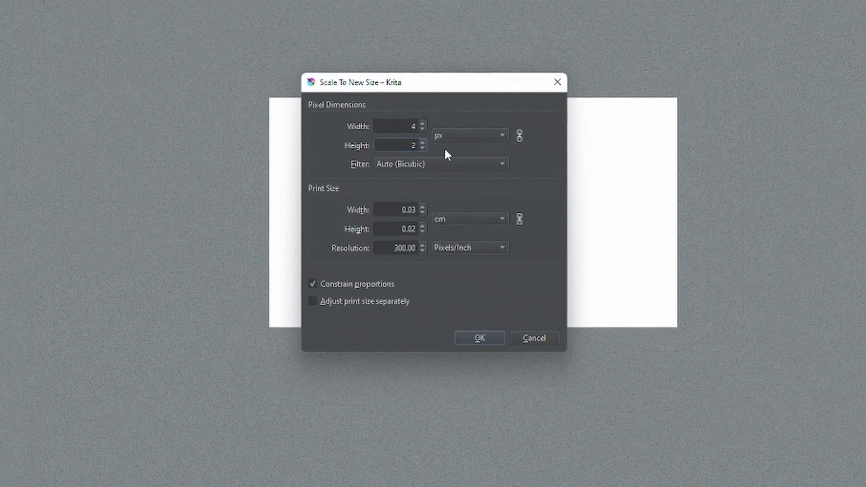
text(000)
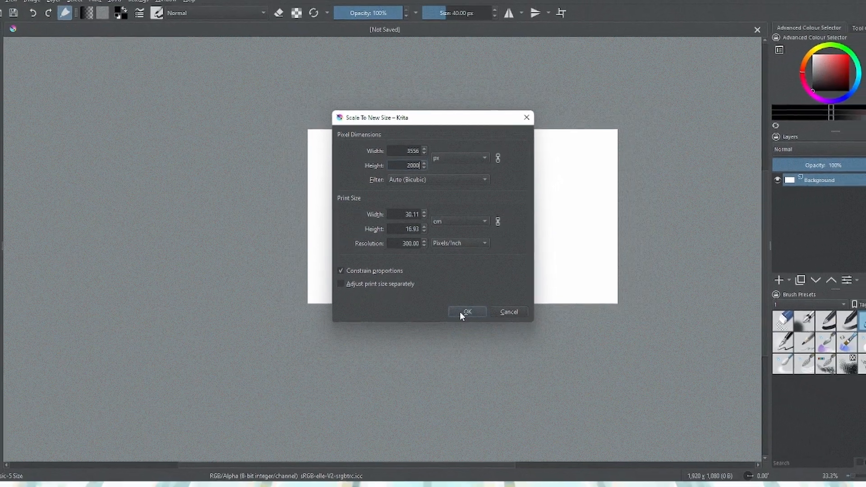
click(464, 312)
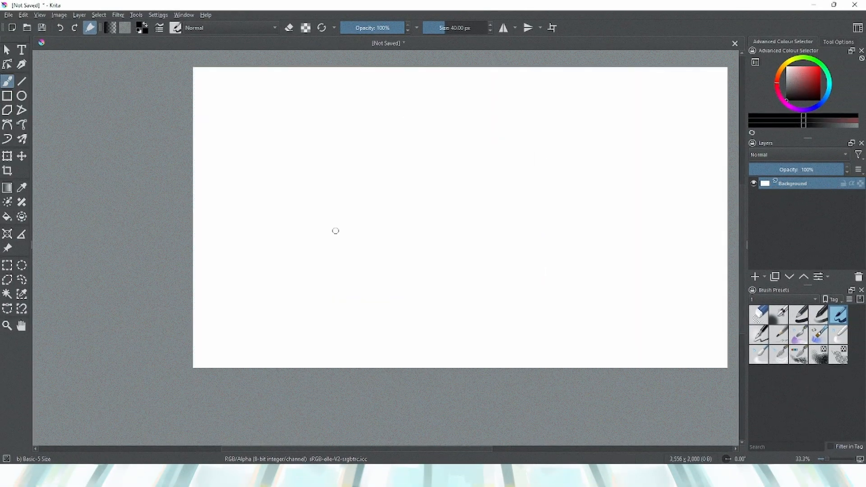
Resize the canvas to a width of 1000 px
scroll(458, 298, down, 2)
click(59, 14)
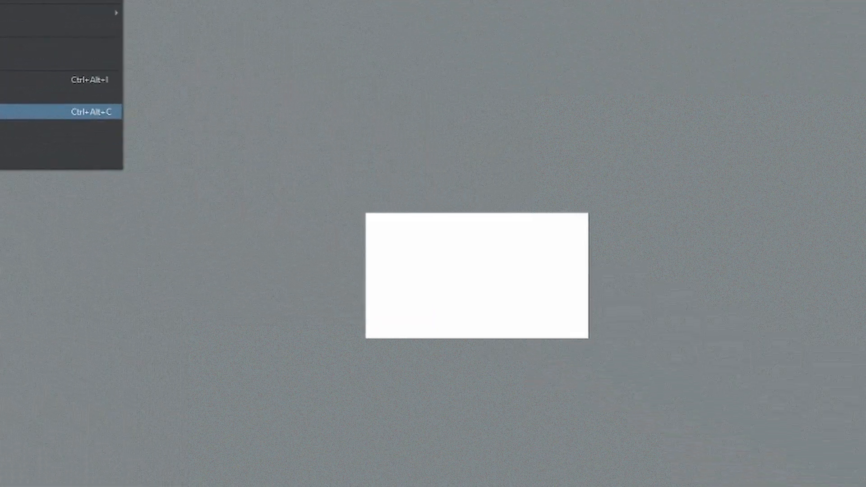
click(253, 256)
text(1000)
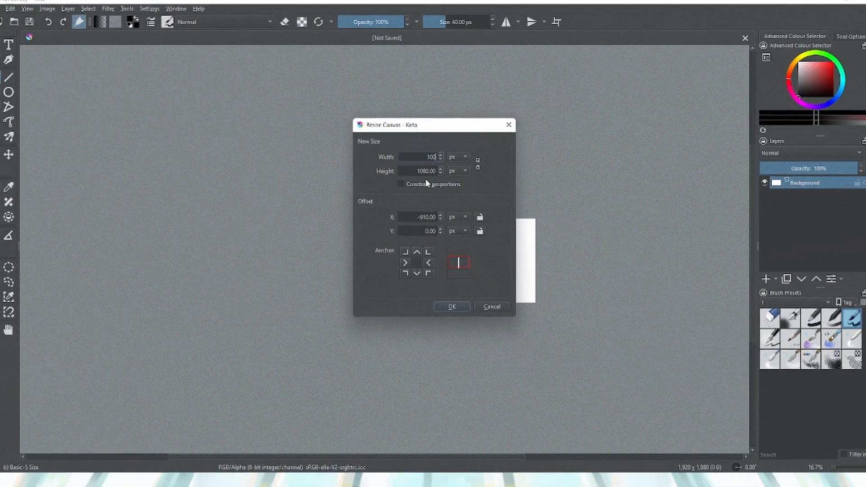
click(451, 306)
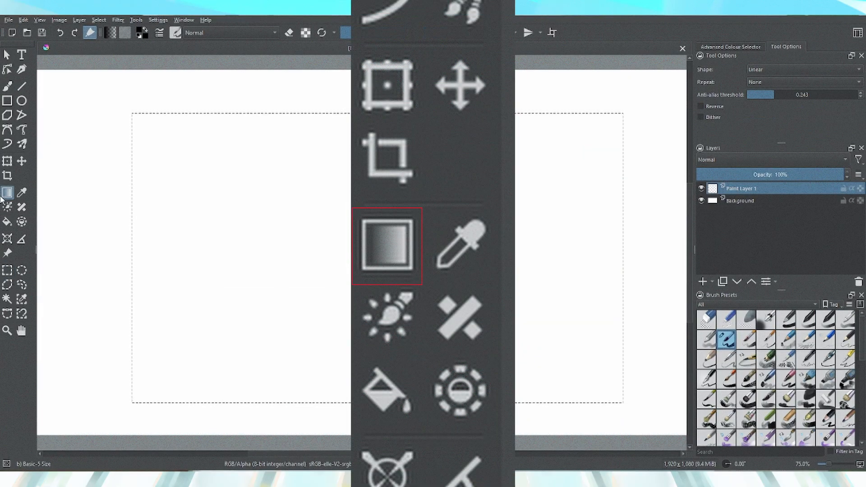
Drag a linear gradient across the selection from its bottom-left corner
drag(136, 402, 296, 53)
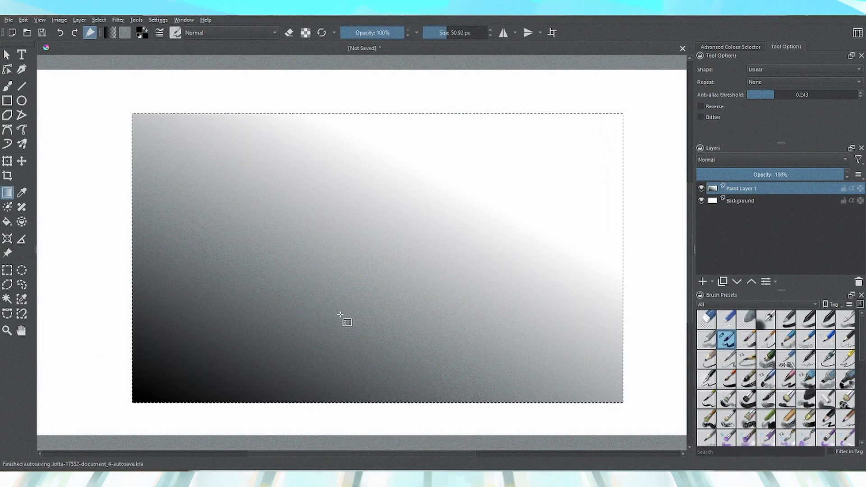
Replace the linear gradient with a radial gradient dragged from the selection's bottom-left corner
click(727, 48)
click(776, 48)
click(754, 70)
click(752, 83)
key(ctrl+z)
drag(133, 402, 381, 225)
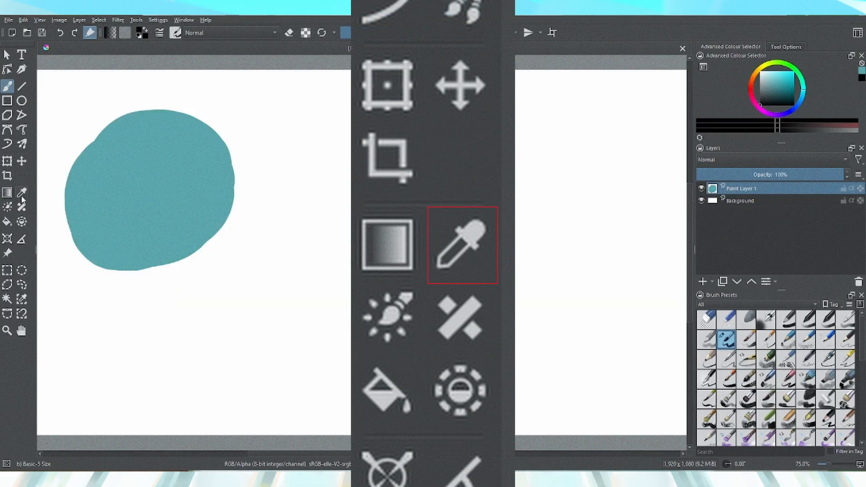
Sample the blob's teal colour with the Colour Sampler, paint a test brush stroke with it, and undo the stroke
click(22, 196)
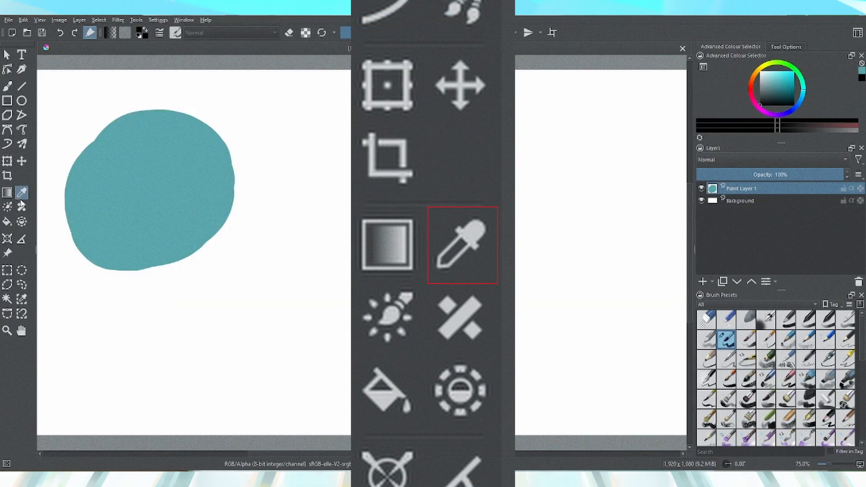
click(178, 199)
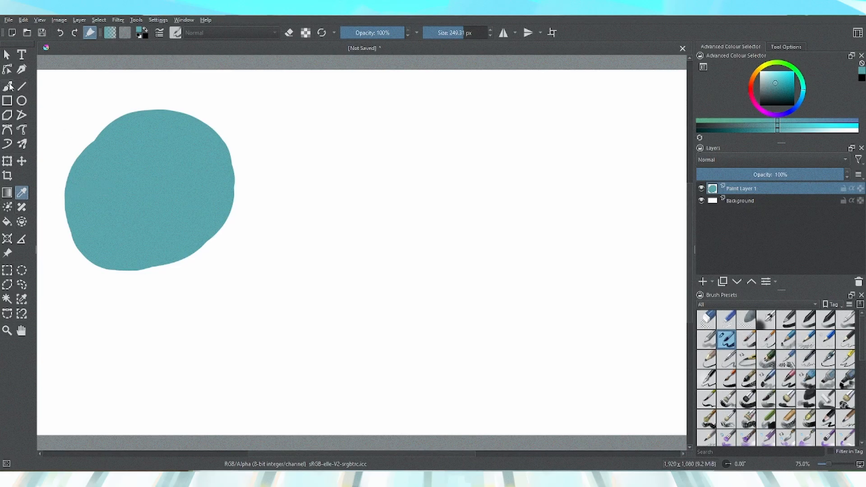
click(9, 85)
mouse_move(286, 141)
mouse_down()
mouse_move(367, 147)
mouse_move(277, 180)
mouse_move(290, 247)
mouse_move(348, 286)
mouse_up()
key(ctrl+z)
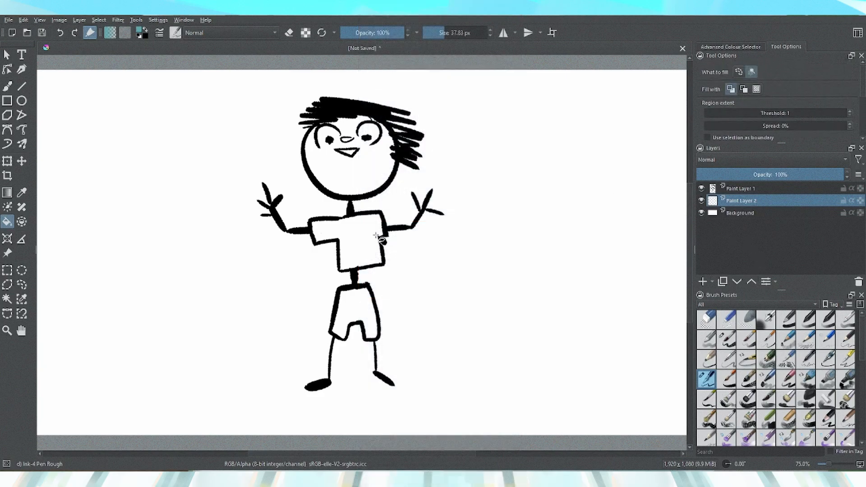
Fill the stick figure's shirt, undo it, and try the fill-selection mode before returning to contiguous-region fill
click(375, 244)
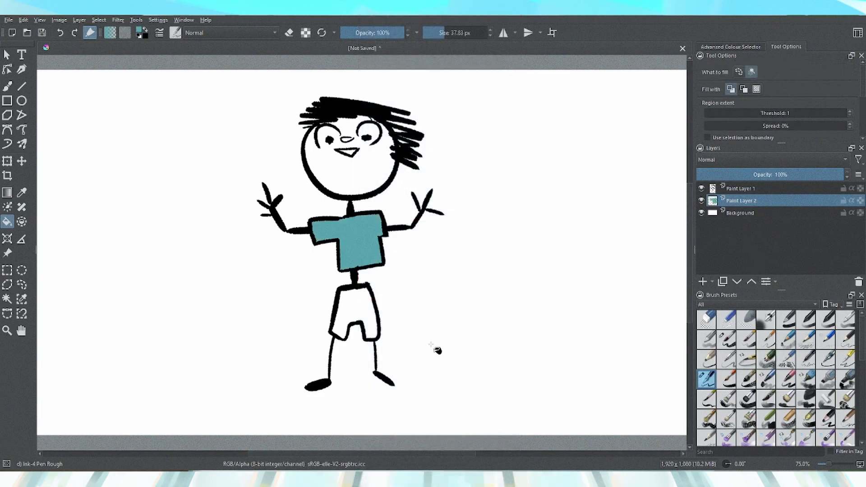
key(ctrl+z)
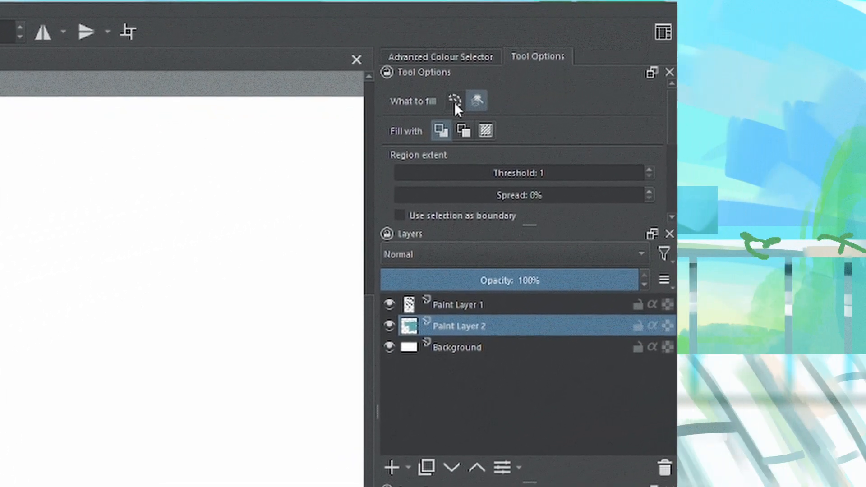
click(455, 100)
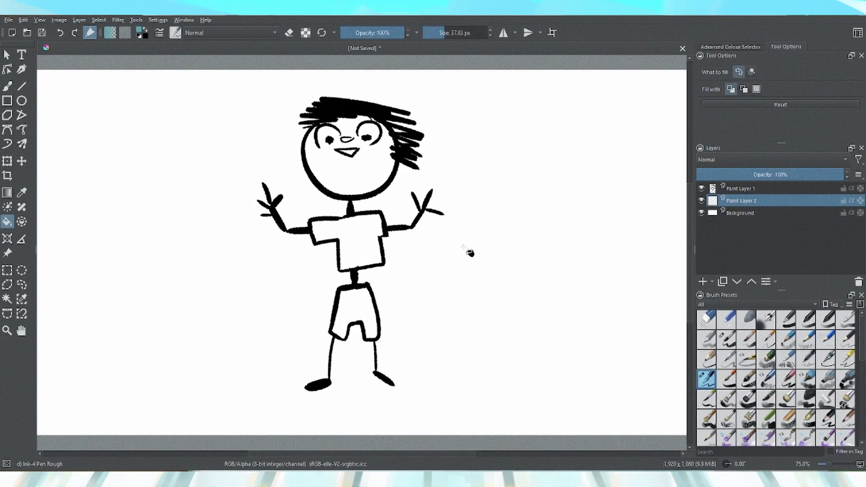
click(463, 256)
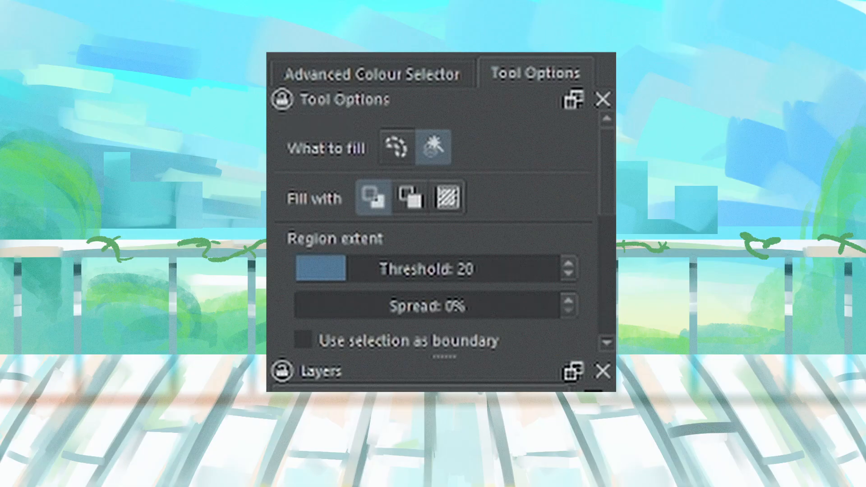
drag(611, 176, 605, 287)
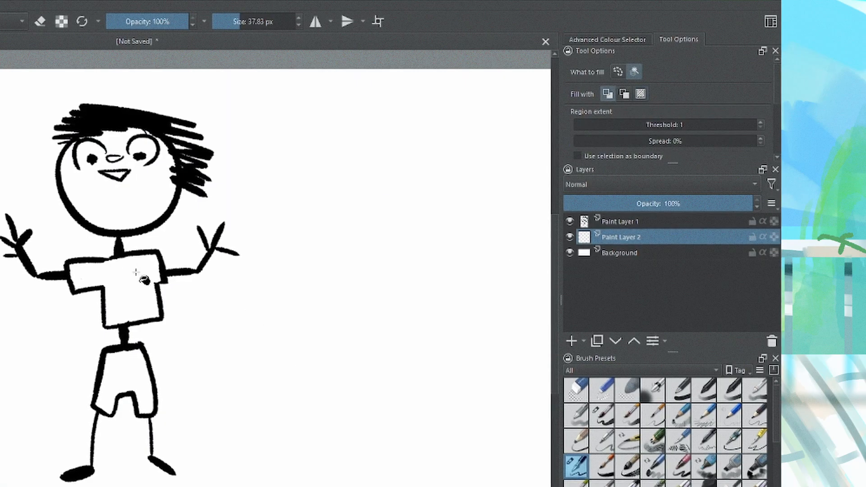
Fill the shirt on Paint Layer 2 with the foreground teal, then refill it with the background colour
click(135, 291)
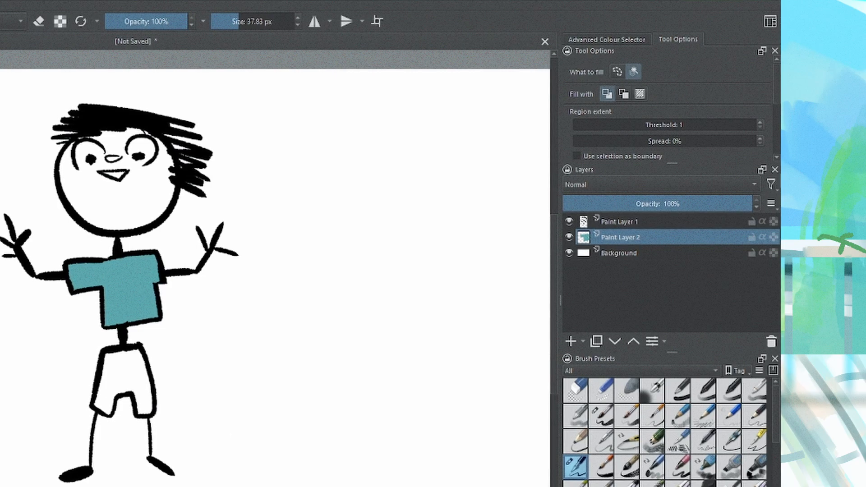
key(shift+i)
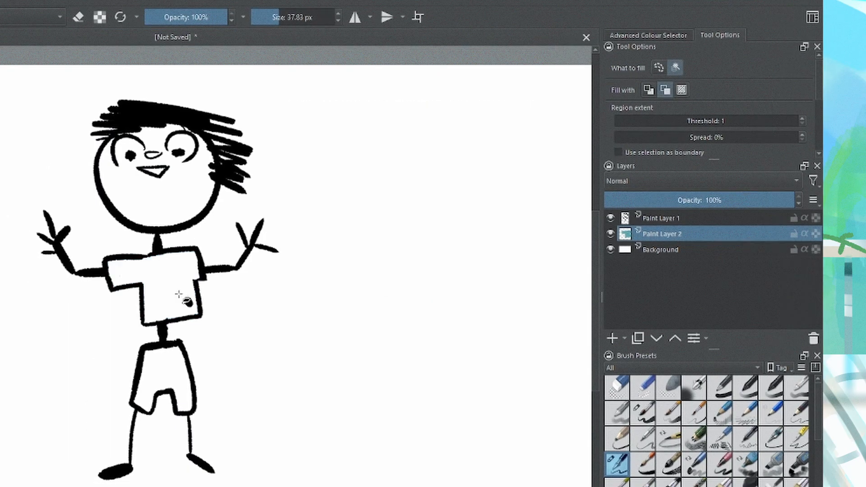
click(136, 298)
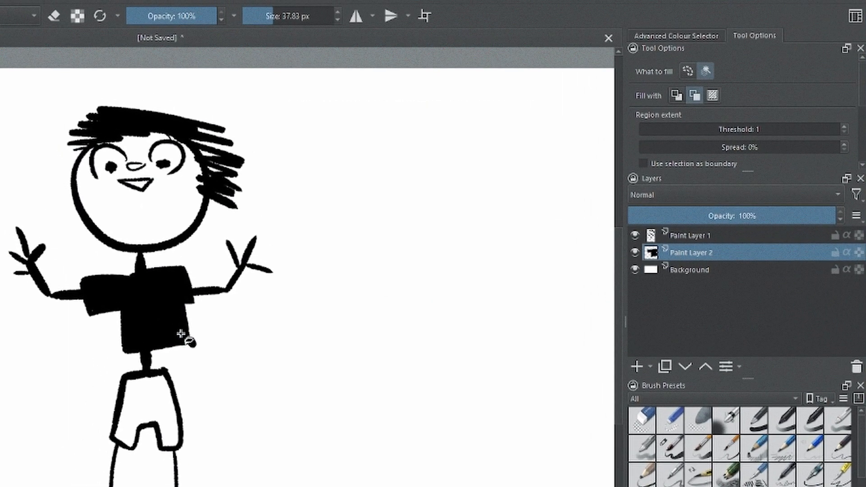
click(712, 95)
click(133, 311)
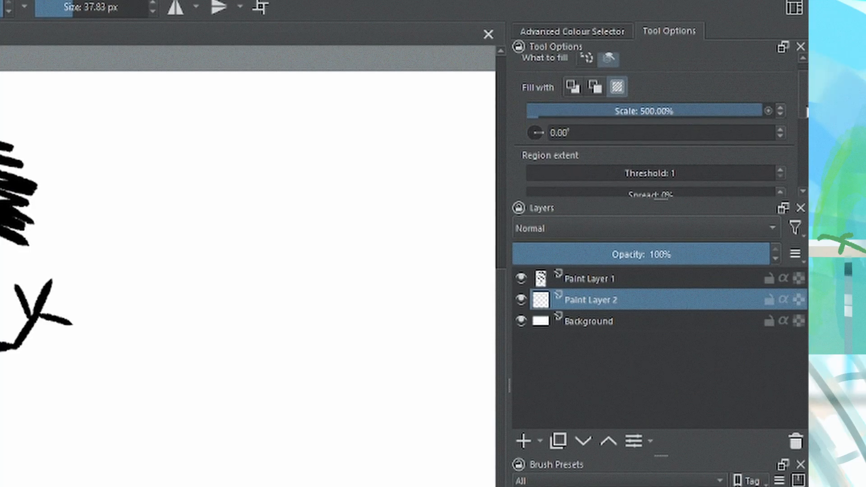
Set the fill threshold to 65 and zoom in to examine the fill's edge against the line art around the mouth
scroll(801, 115, down, 3)
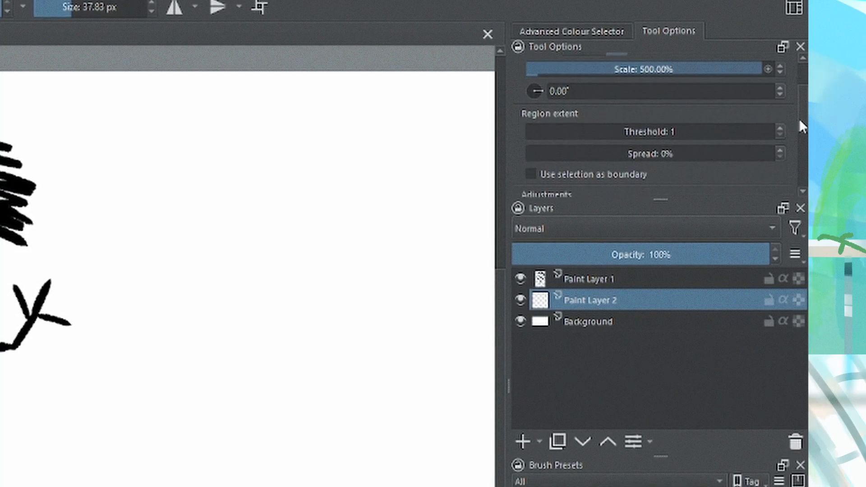
drag(605, 134, 685, 149)
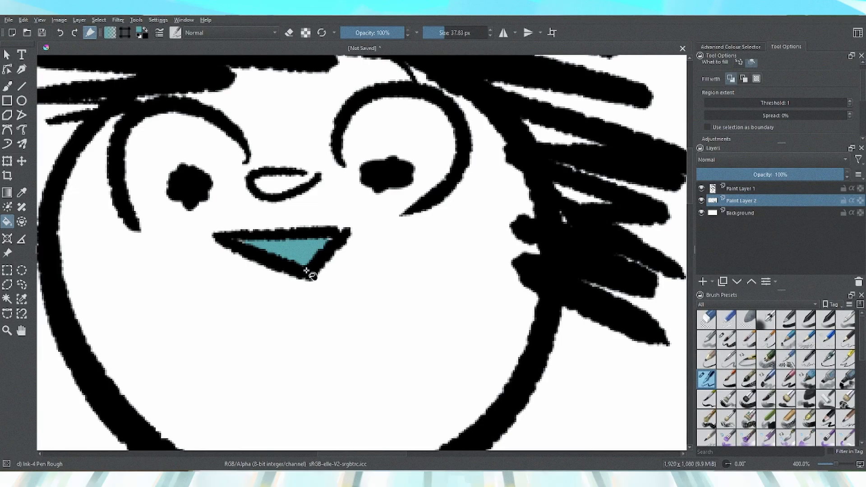
key(ctrl+plus)
key(ctrl+plus)
key(ctrl+plus)
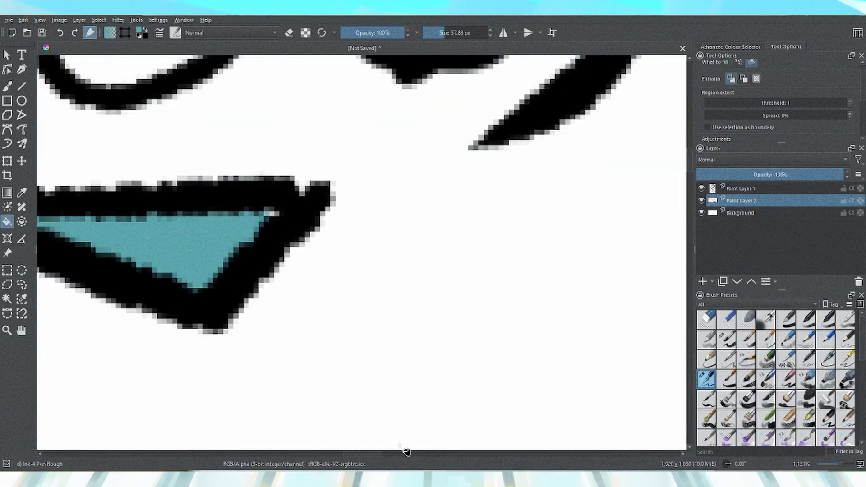
drag(356, 457, 333, 454)
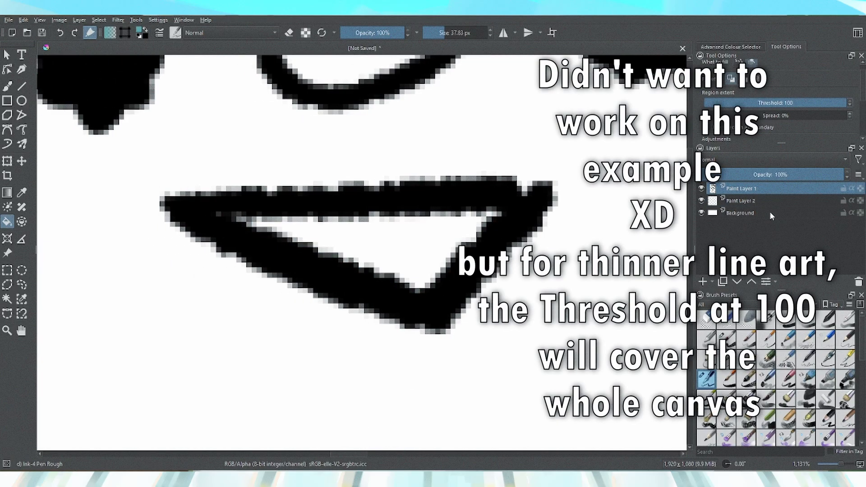
Select Paint Layer 2, fill the shirt, and zoom in closely on the fill's edges
click(752, 201)
click(426, 275)
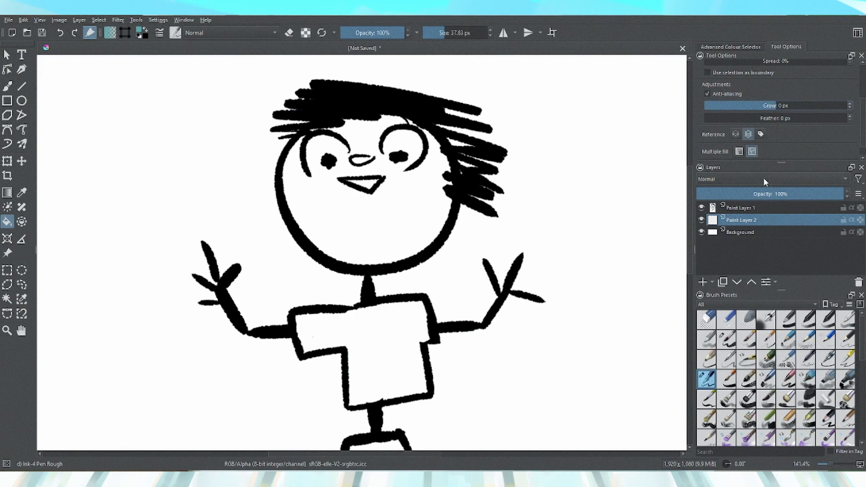
key(plus)
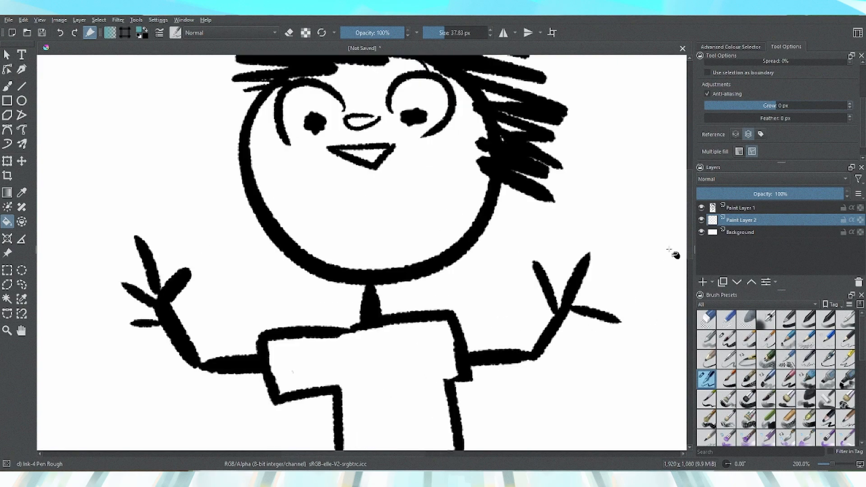
scroll(397, 265, down, 5)
click(397, 265)
key(plus)
key(plus)
key(plus)
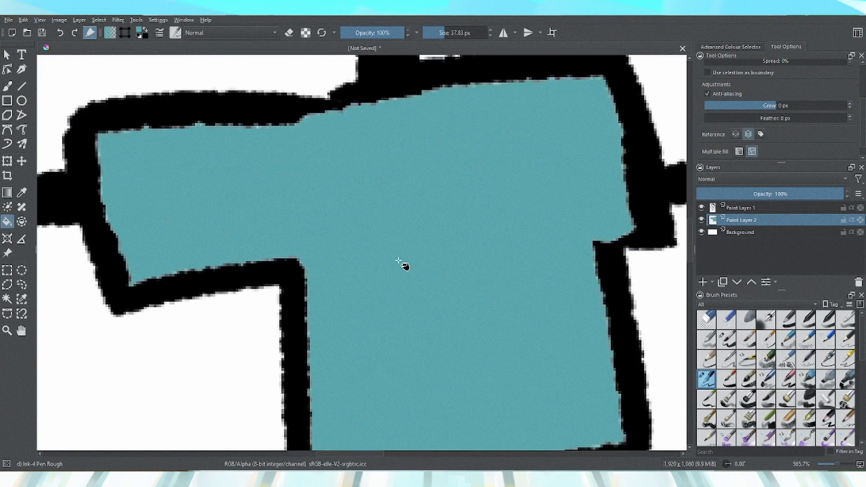
Set the fill's Grow to 2 px, refill the shirt, and hide then show Paint Layer 1 to check the fill
click(530, 186)
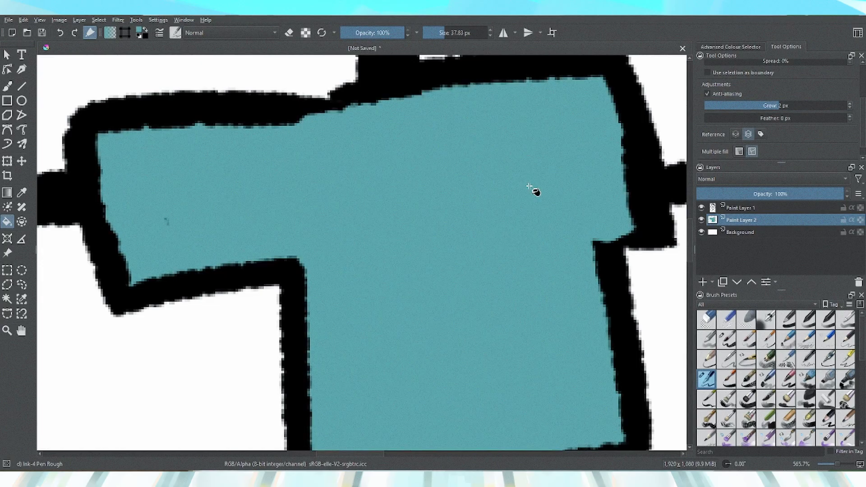
click(850, 108)
click(849, 109)
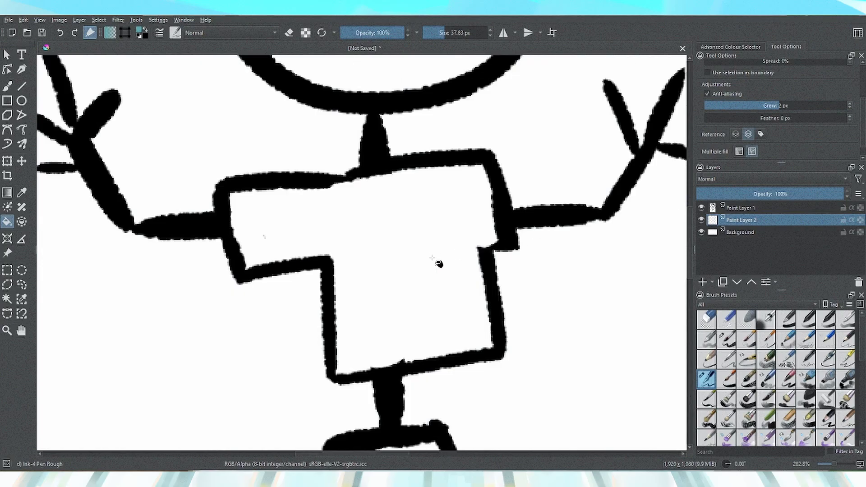
click(438, 265)
click(700, 208)
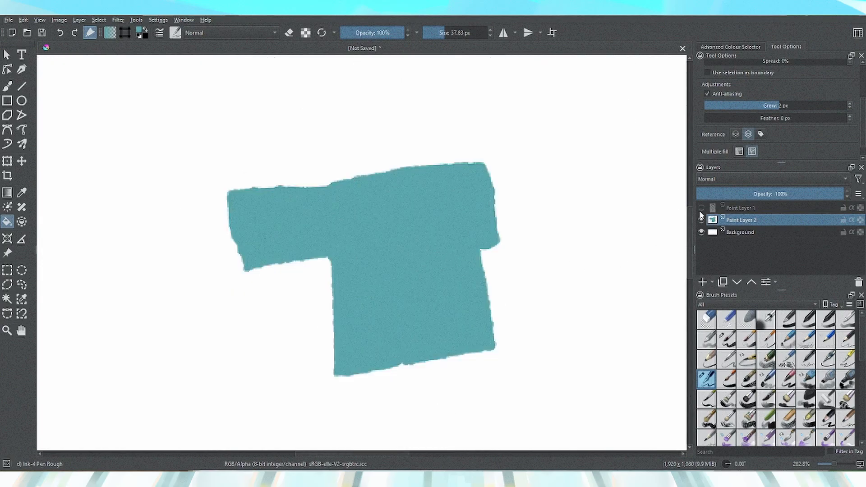
click(700, 208)
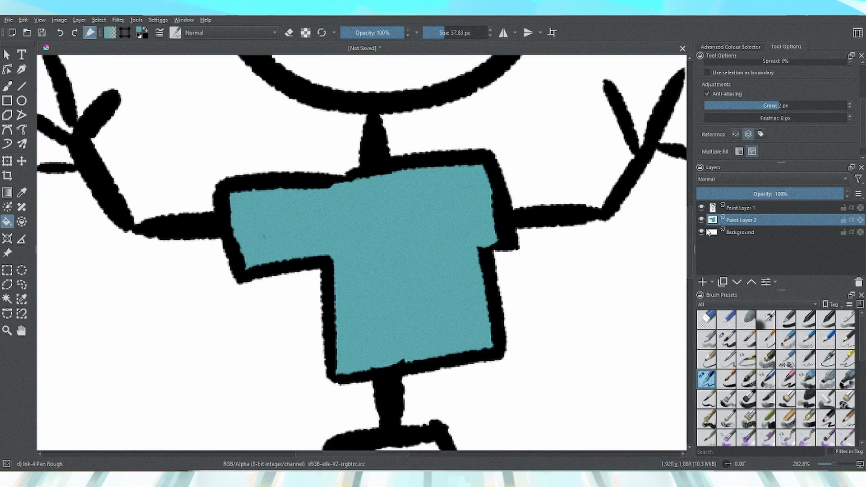
Undo the fill, set Feather to 20 px, and refill the shirt
key(ctrl+z)
drag(714, 118, 735, 118)
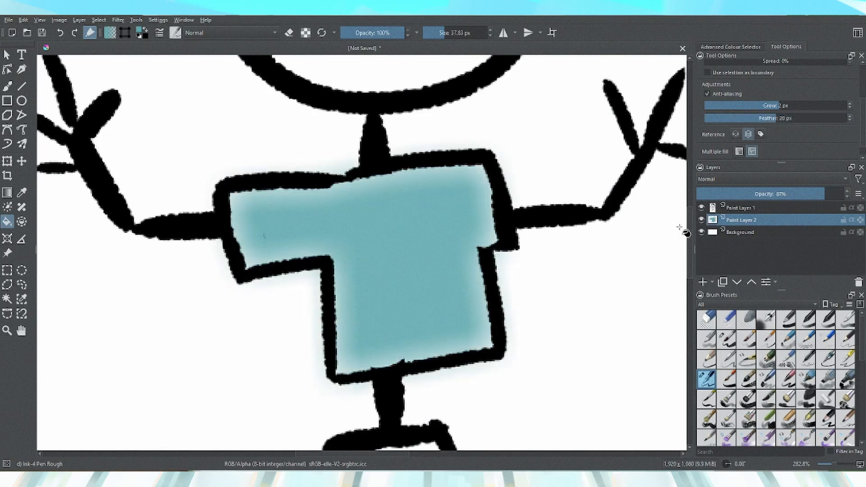
click(701, 208)
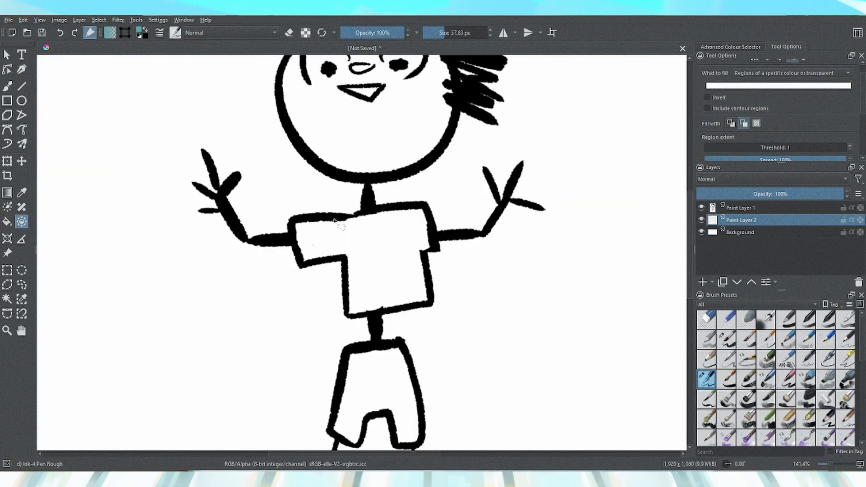
mouse_move(288, 212)
mouse_down()
mouse_move(275, 311)
mouse_move(247, 230)
mouse_up()
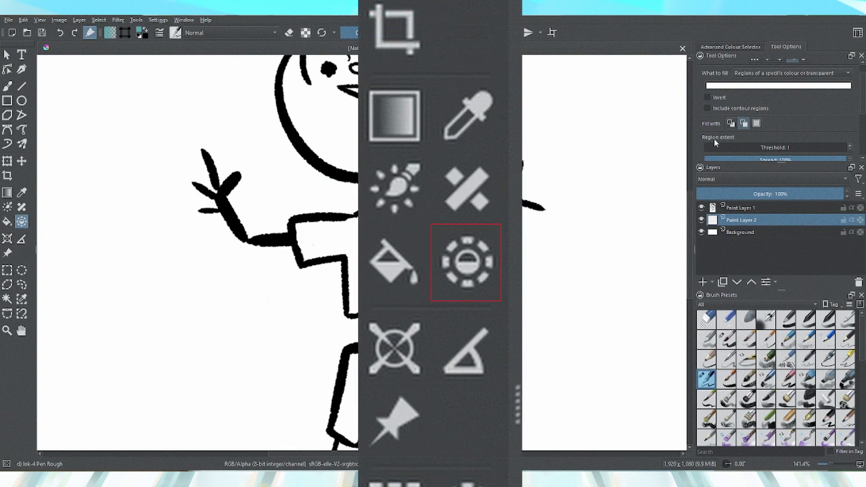
Fill the shirt and shorts by enclosing them with the Enclose and Fill tool, then undo the three fills
mouse_move(266, 313)
mouse_down()
mouse_move(477, 230)
mouse_move(473, 217)
mouse_up()
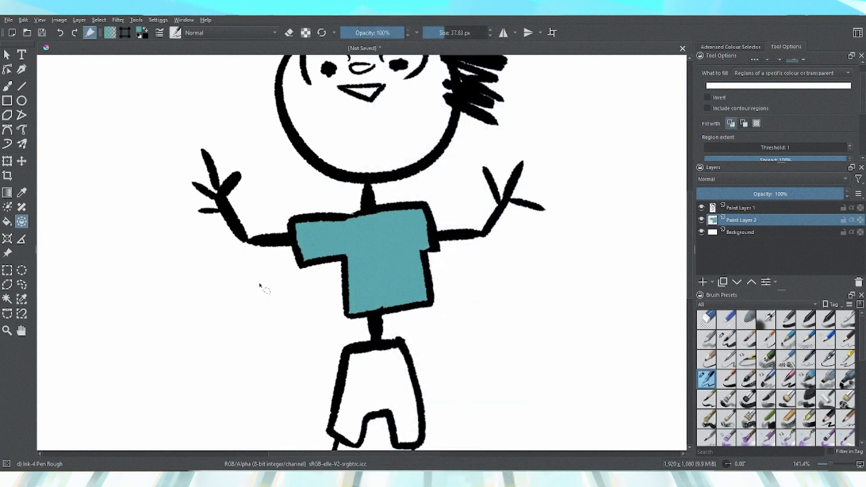
scroll(328, 380, down, 1)
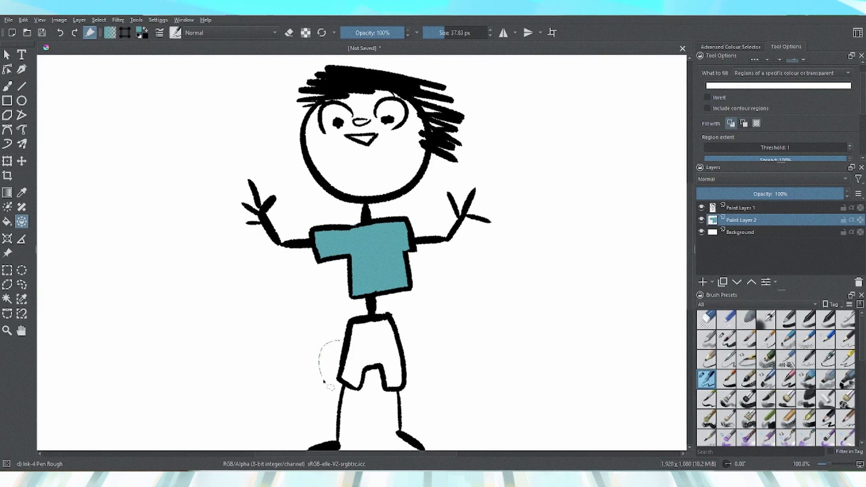
drag(321, 354, 327, 349)
key(minus)
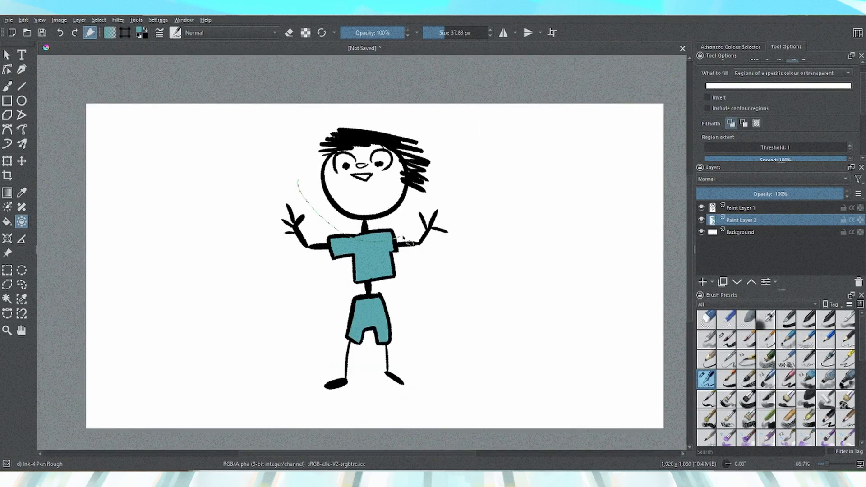
drag(374, 245, 281, 203)
key(ctrl+z)
key(ctrl+z)
key(ctrl+z)
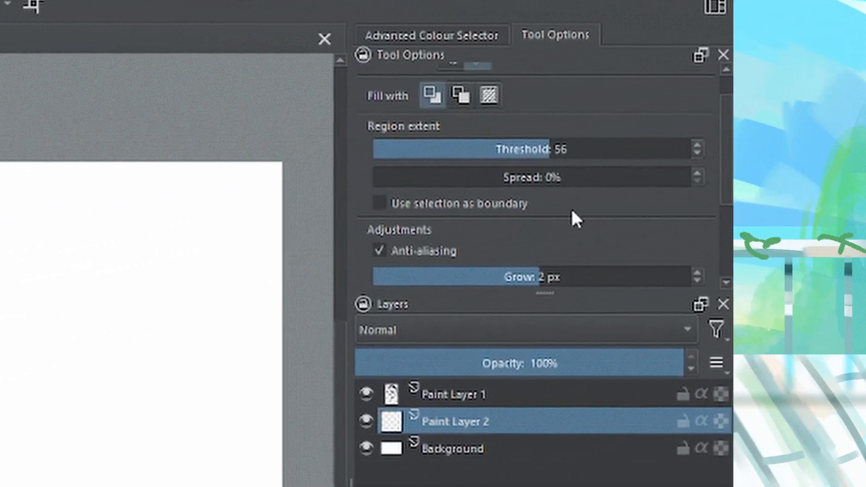
Move Paint Layer 2 above Paint Layer 1 and back below it
drag(773, 165, 773, 222)
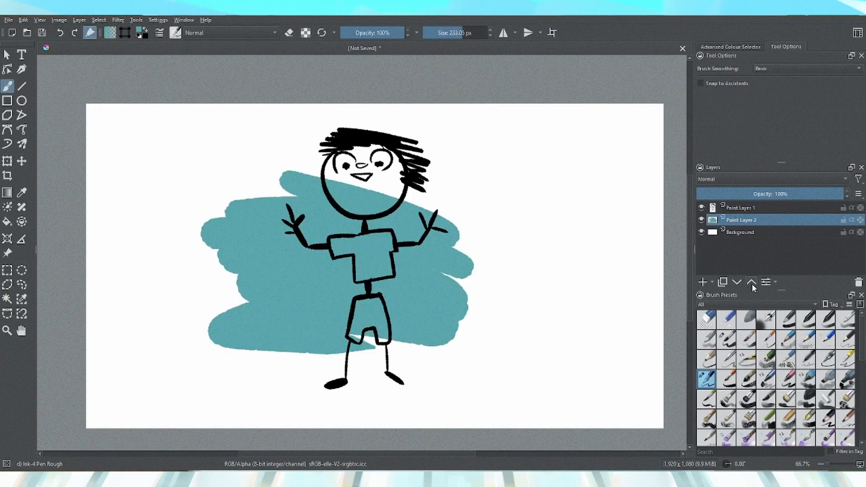
click(751, 283)
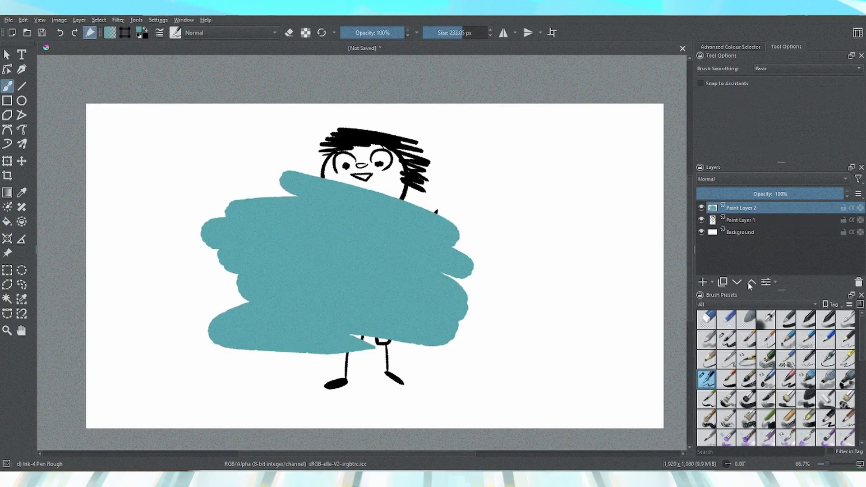
click(739, 283)
click(750, 282)
click(737, 282)
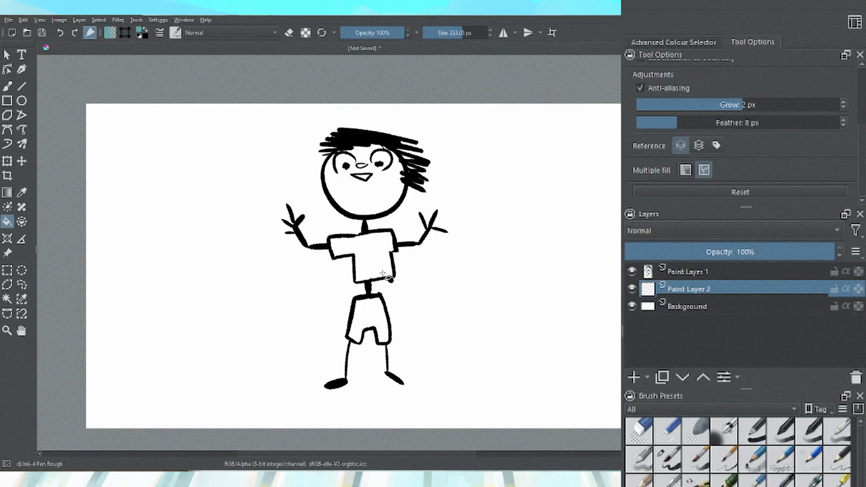
click(384, 276)
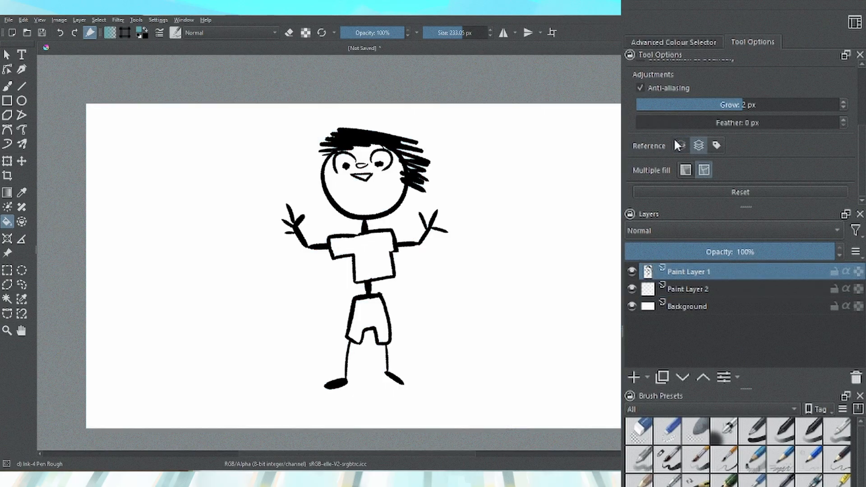
Select Paint Layer 2, fill the shirt using labelled-layer reference, undo it, and fill the background around the figure
click(660, 280)
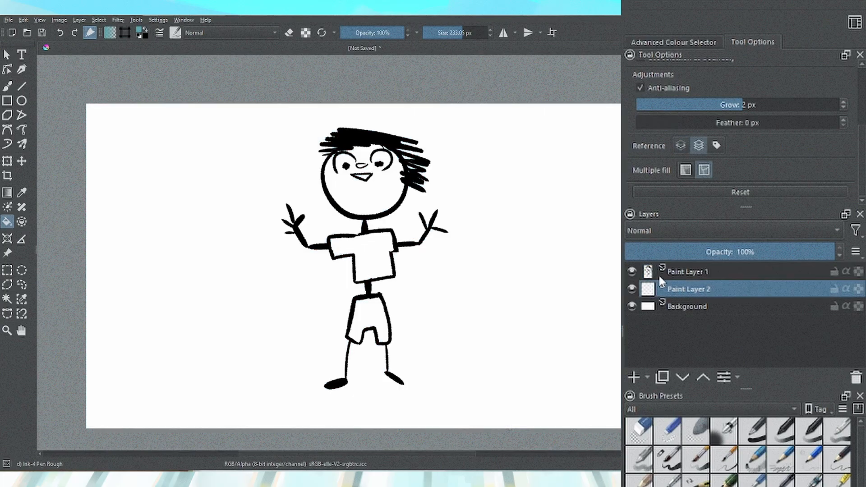
click(358, 260)
key(ctrl+z)
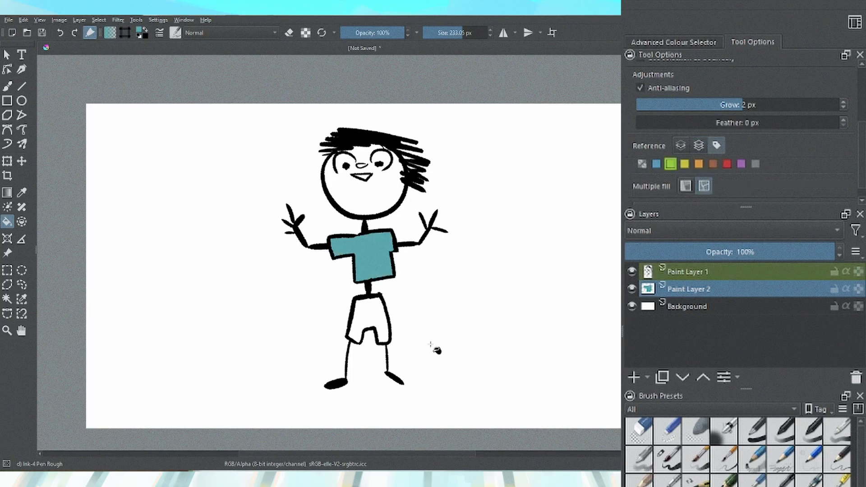
click(410, 321)
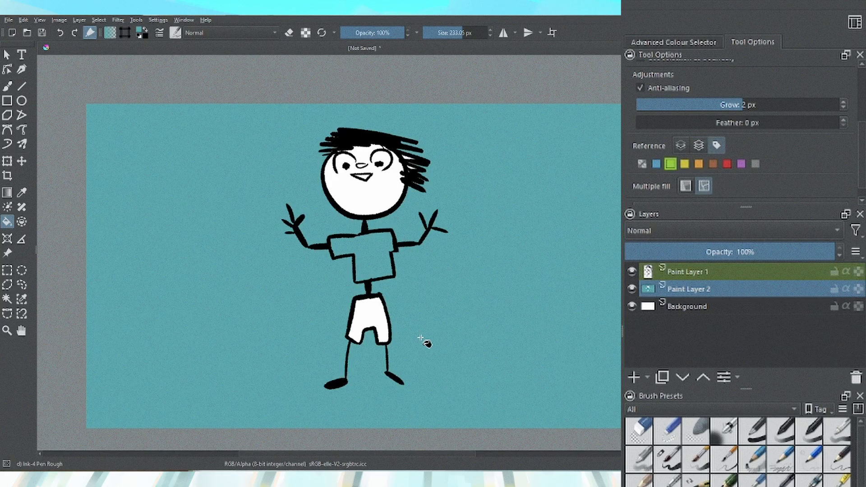
Undo the last two fills on Paint Layer 2 and clear the layer
key(ctrl+z)
key(ctrl+z)
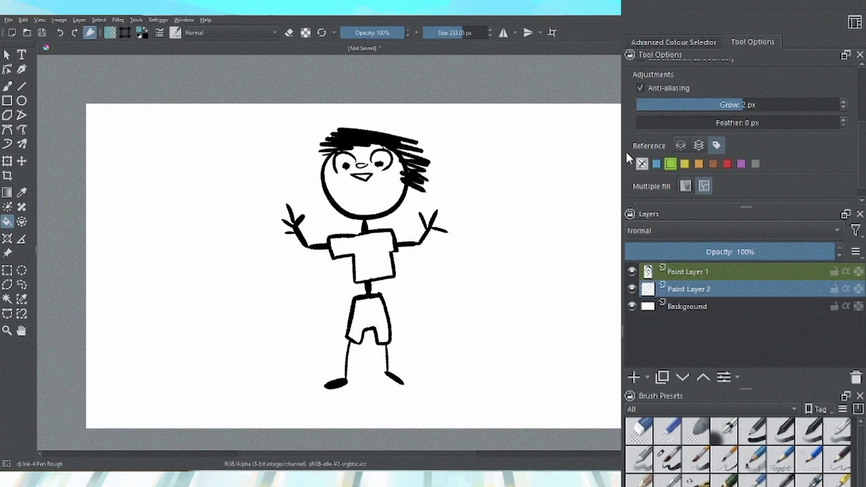
key(shift+Delete)
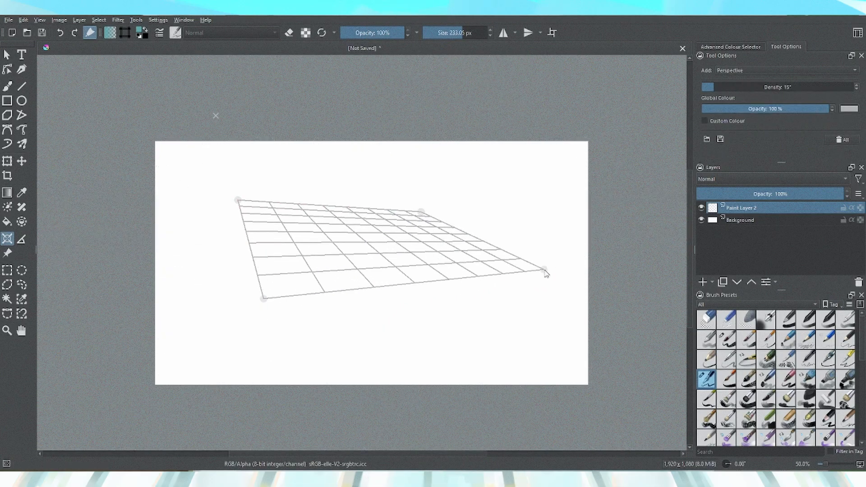
Place a perspective assistant grid on the canvas and reposition its corner handles to reshape it
click(545, 272)
mouse_move(266, 303)
mouse_down()
mouse_move(211, 397)
mouse_move(221, 385)
mouse_up()
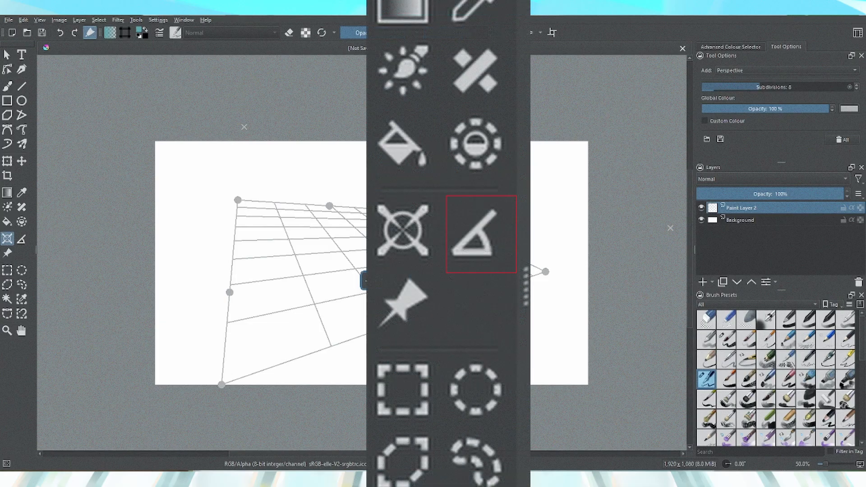
drag(421, 212, 326, 195)
drag(238, 200, 114, 232)
drag(327, 195, 609, 207)
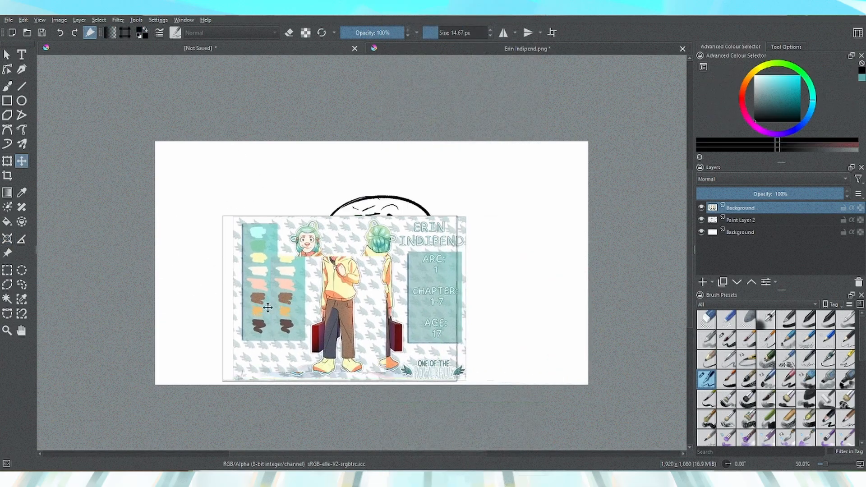
drag(295, 311, 500, 296)
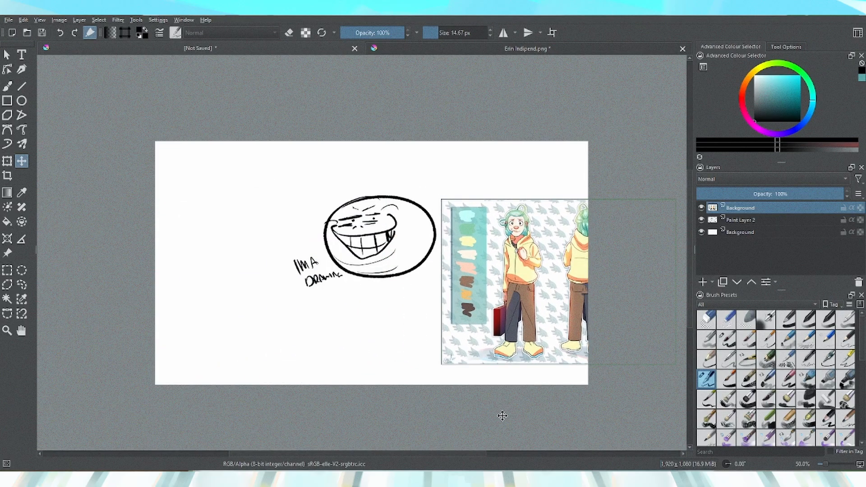
Delete the pasted image, then paste it as a reference image and move and resize it left of the canvas
key(Delete)
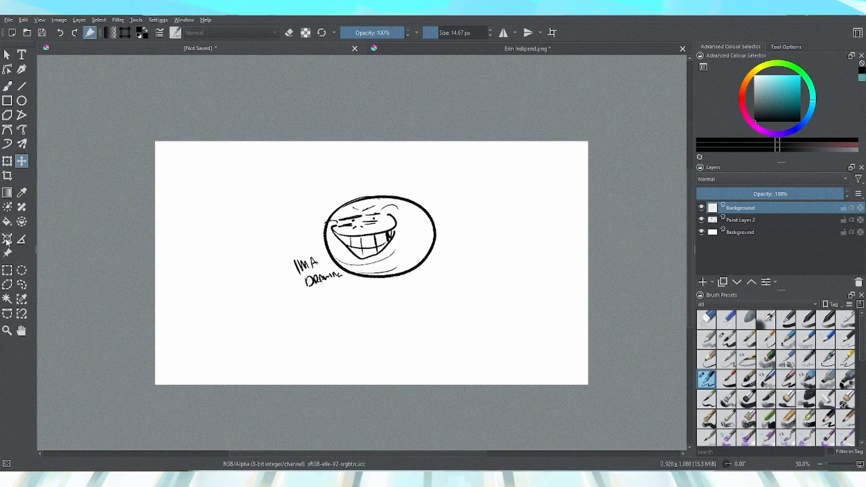
click(8, 255)
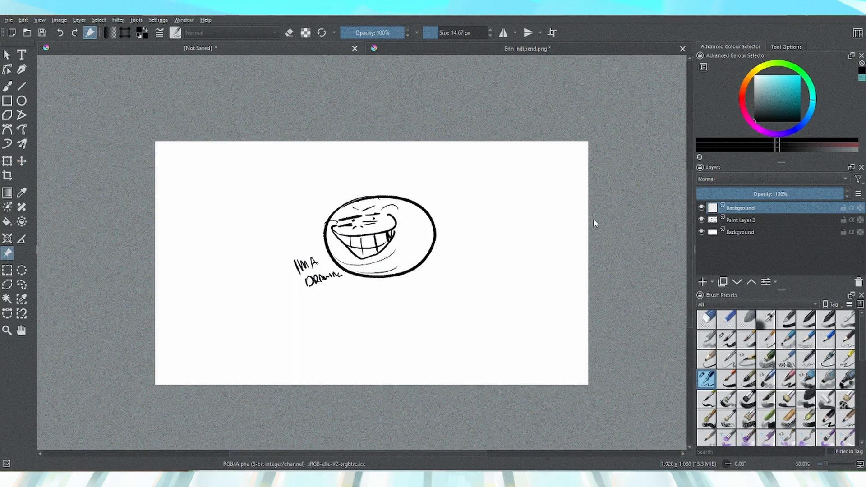
click(773, 48)
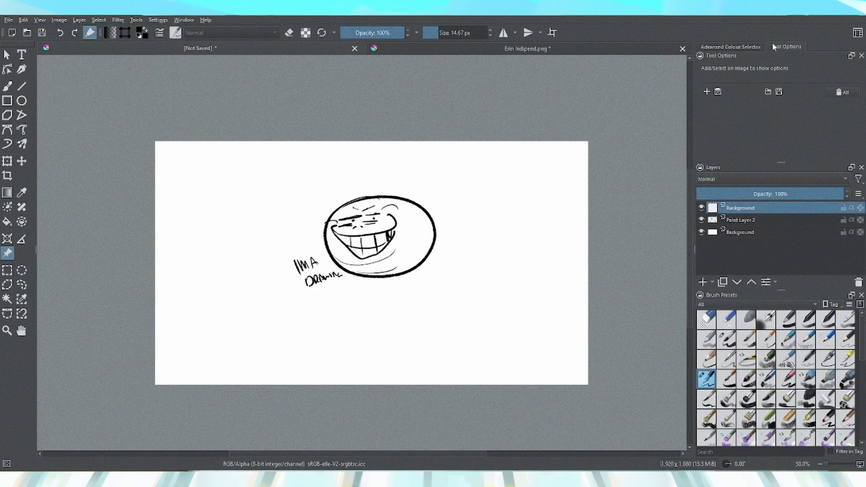
key(ctrl+v)
drag(539, 384, 267, 180)
drag(194, 155, 443, 328)
mouse_move(565, 378)
mouse_down()
mouse_move(537, 303)
mouse_move(180, 335)
mouse_move(119, 390)
mouse_move(118, 274)
mouse_move(100, 277)
mouse_up()
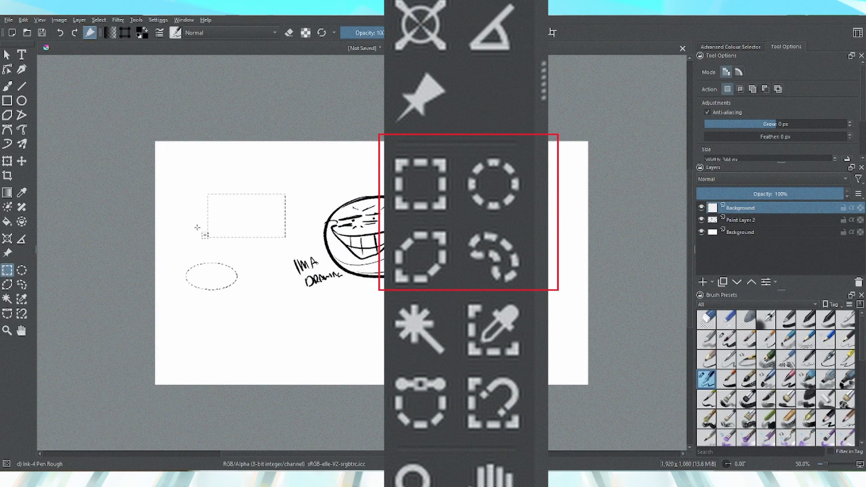
Draw overlapping rectangular selections forming a combined shape left of the face drawing
mouse_move(184, 223)
mouse_down()
mouse_move(224, 240)
mouse_move(188, 237)
mouse_up()
drag(165, 194, 176, 237)
drag(278, 222, 304, 229)
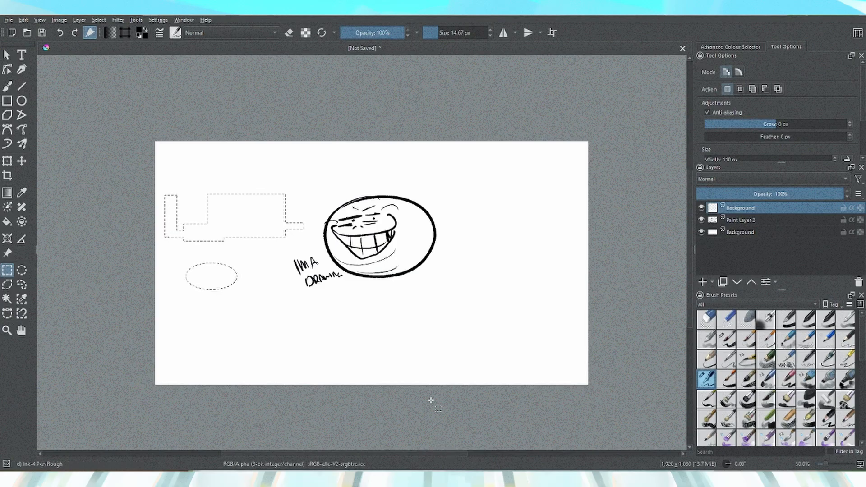
mouse_move(165, 235)
mouse_down()
mouse_move(313, 239)
mouse_move(165, 239)
mouse_up()
Make a polygonal selection by placing points below the face drawing and closing the shape
click(7, 285)
click(259, 314)
click(350, 337)
click(411, 302)
click(347, 319)
click(271, 298)
click(287, 310)
click(202, 317)
click(249, 349)
click(294, 345)
click(259, 314)
Draw a freehand speech-bubble selection around the face and text with the Freehand Selection tool
click(21, 285)
drag(334, 193, 309, 158)
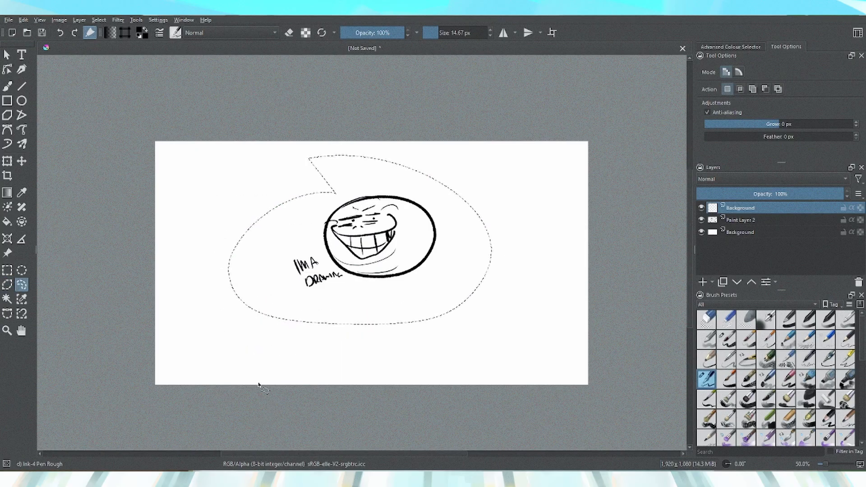
Select the white area around the face with the Contiguous Selection tool and invert the selection
key(ctrl+t)
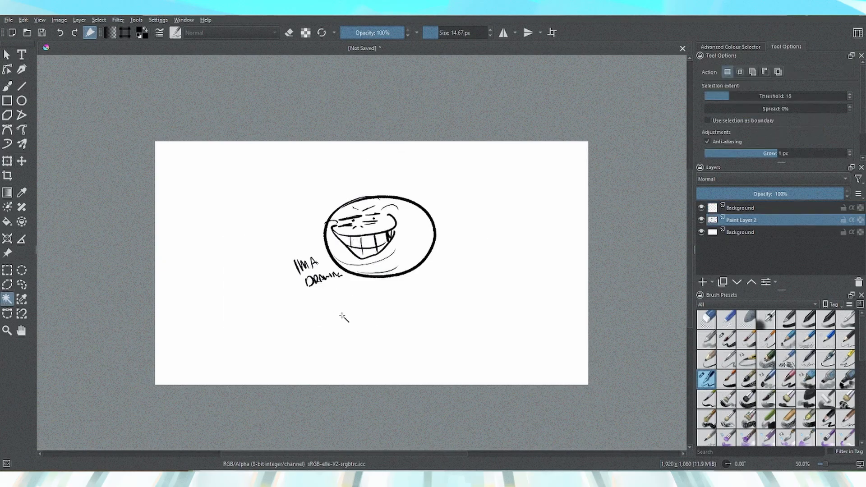
click(344, 319)
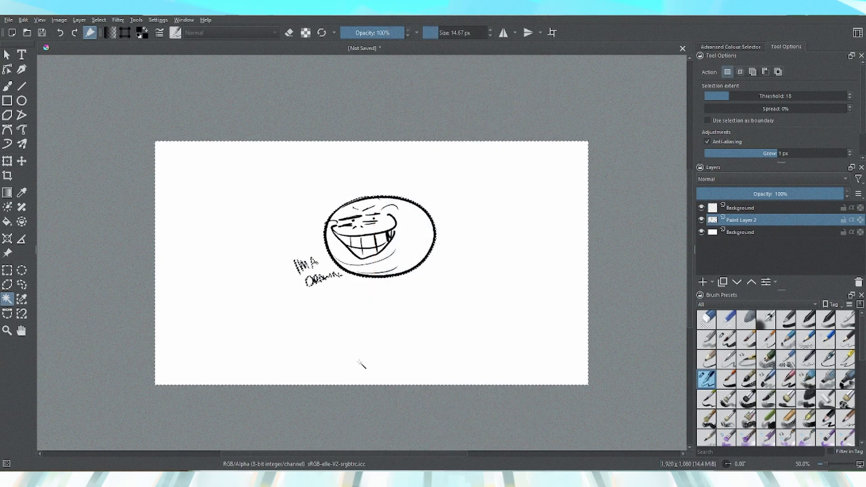
key(ctrl+shift+i)
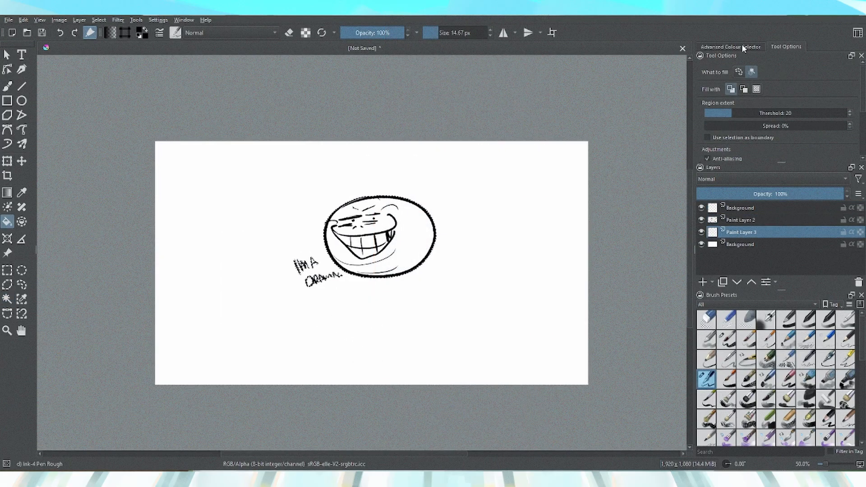
Pick a teal colour and fill the inside of the face on a new layer
click(742, 47)
click(777, 144)
click(396, 241)
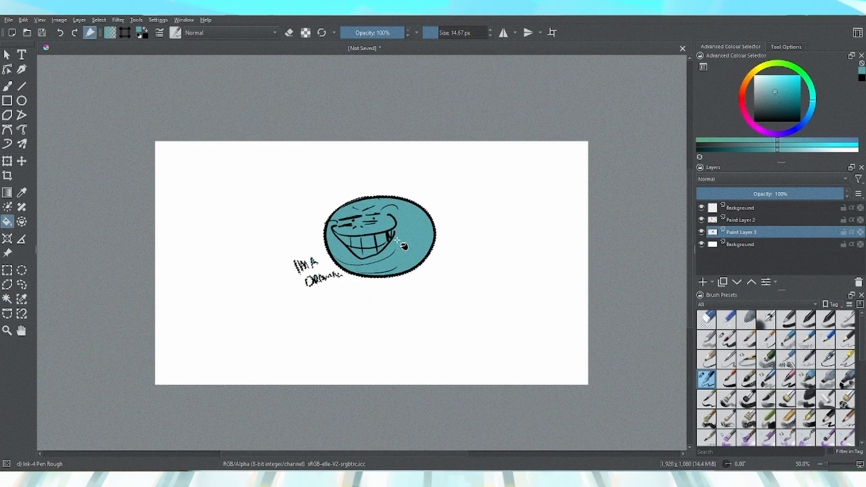
Select the top Background layer and clear its contents
click(737, 207)
key(Delete)
Deselect the current selection and then reselect it
click(99, 20)
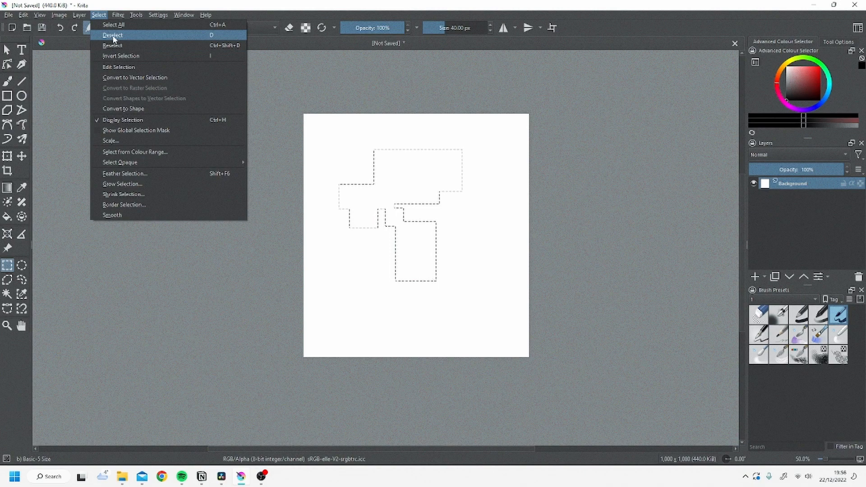
click(114, 35)
click(99, 15)
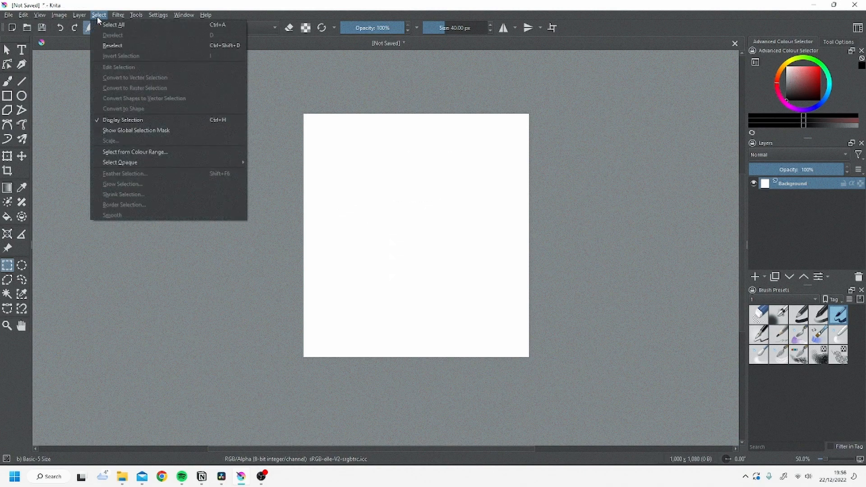
click(105, 45)
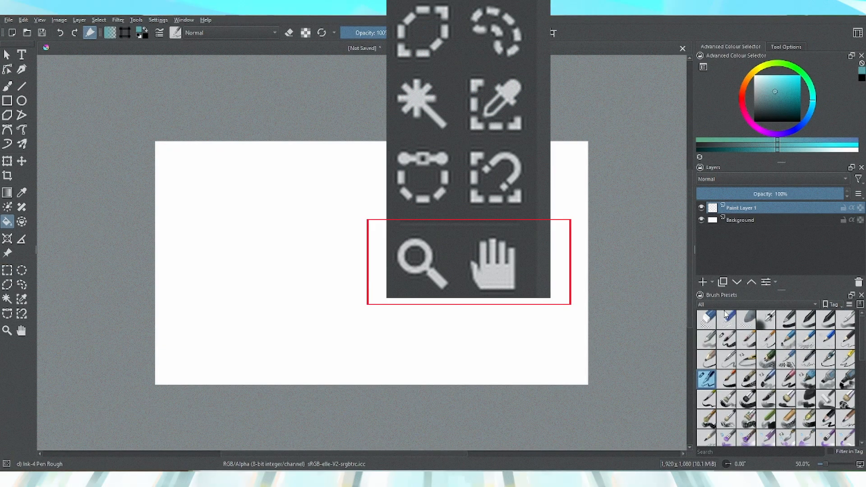
Zoom the canvas in and out with the Zoom tool
click(7, 330)
drag(385, 223, 363, 245)
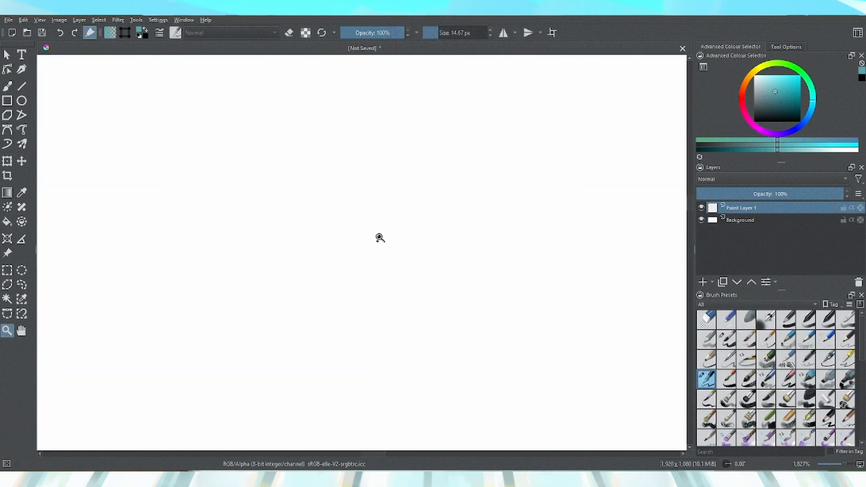
click(774, 48)
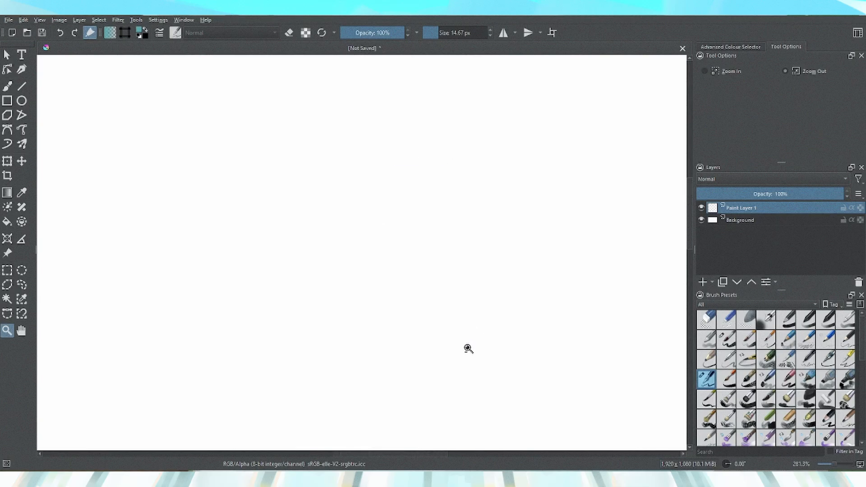
click(443, 421)
click(447, 431)
click(447, 432)
click(447, 433)
click(446, 434)
Pan around the canvas with the Pan tool
drag(311, 288, 302, 341)
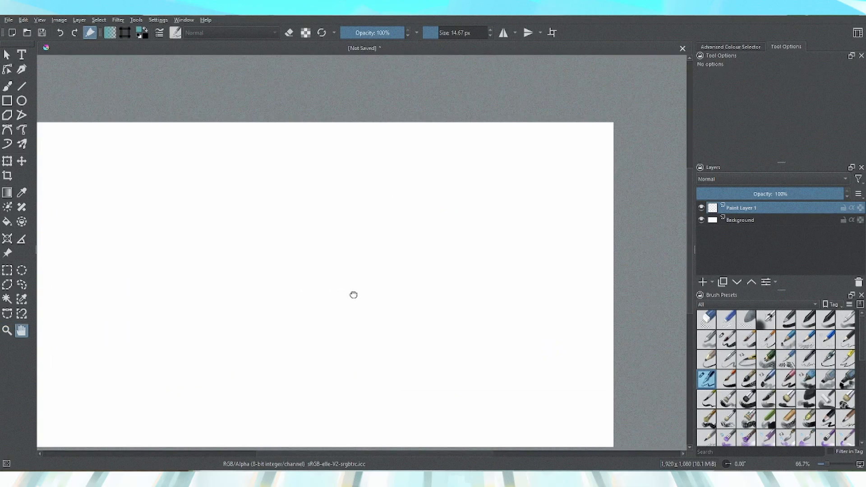
drag(353, 294, 399, 280)
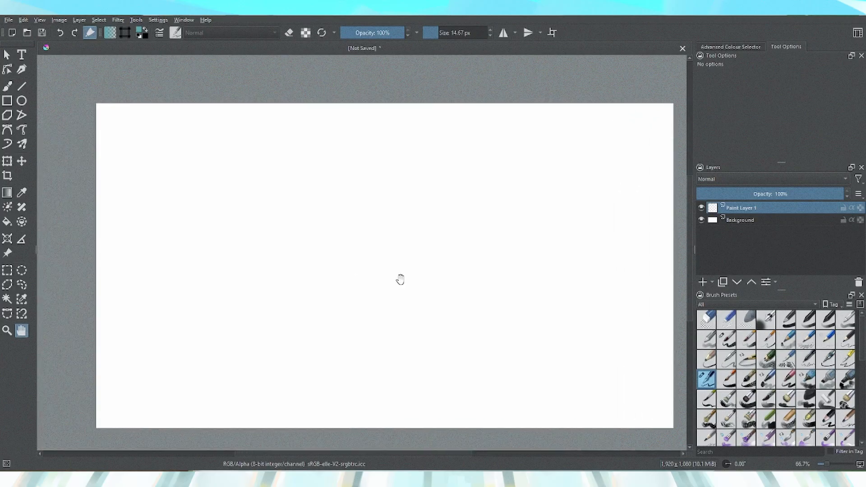
drag(432, 382, 397, 349)
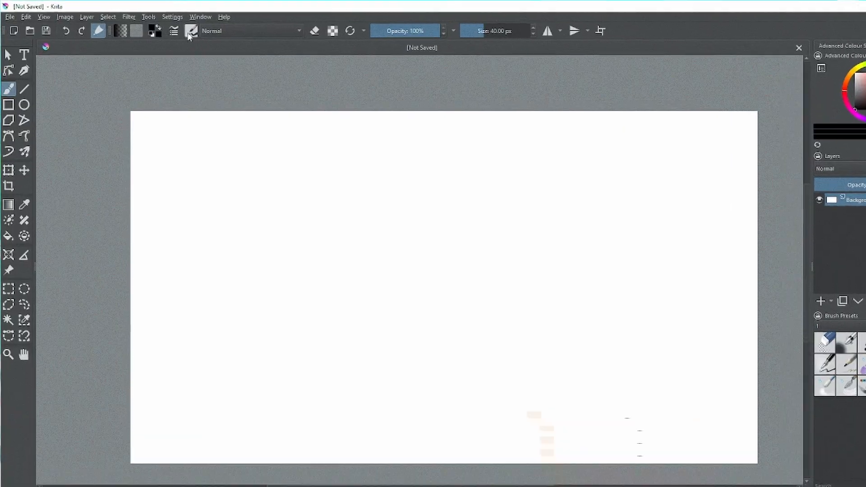
Open the Keyboard Shortcuts page of Configure Krita, browse the action list, and close the dialog
click(176, 18)
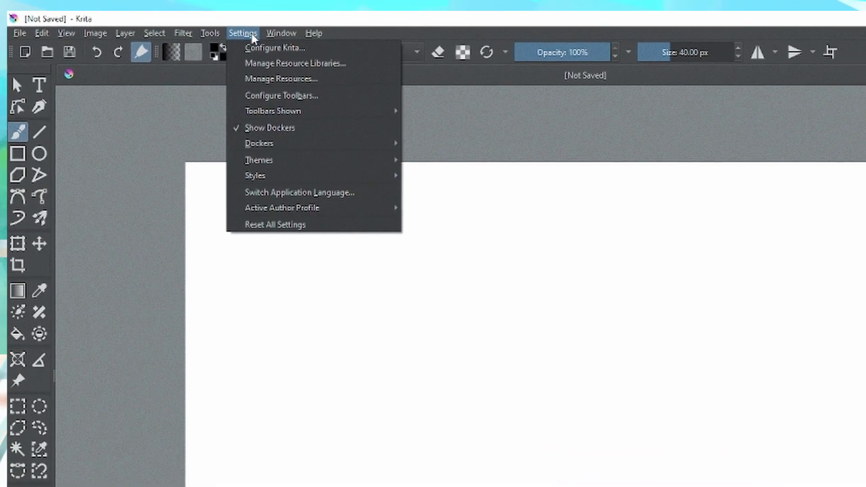
click(257, 48)
click(238, 105)
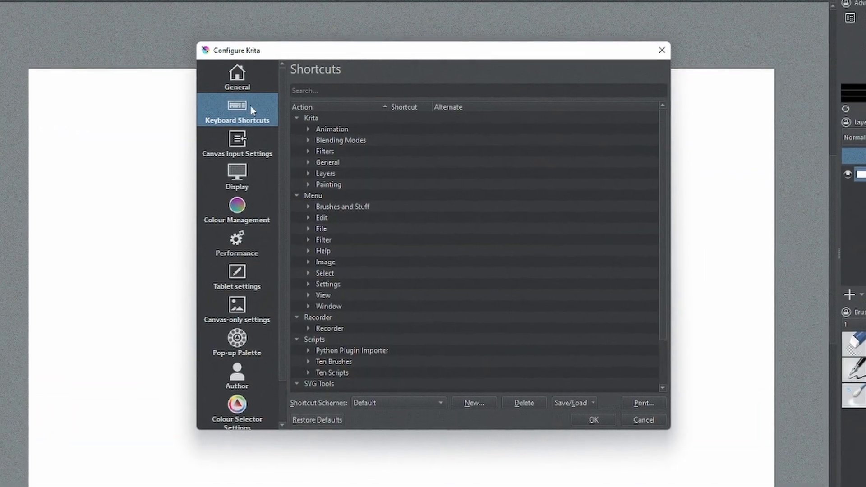
mouse_move(664, 173)
mouse_down()
mouse_move(654, 228)
mouse_move(670, 190)
mouse_move(667, 164)
mouse_up()
click(611, 431)
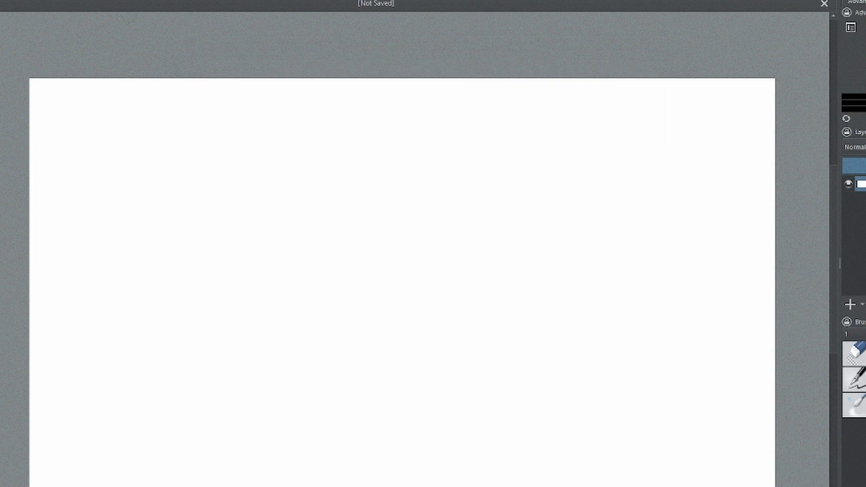
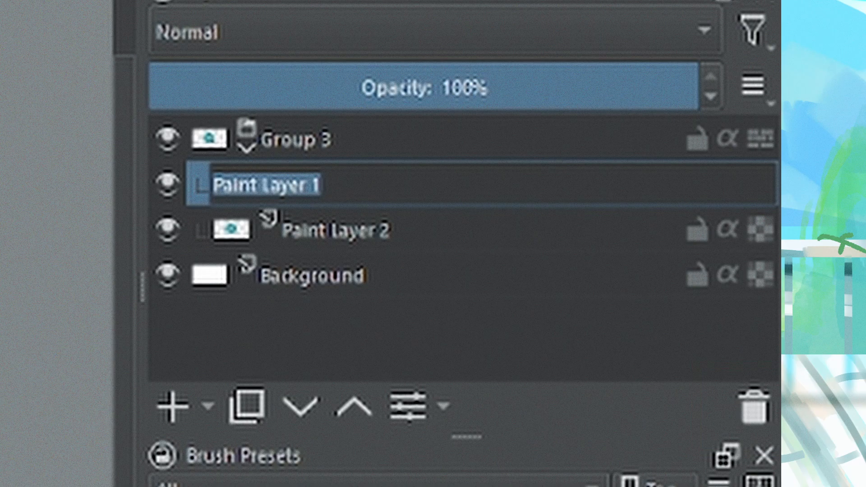
Rename the paint layers to Line art and flats, then merge the selected layers
text(line art)
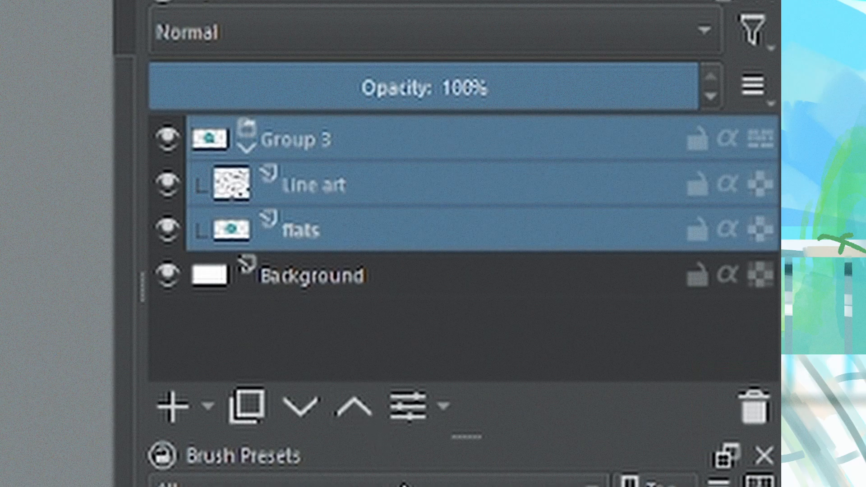
click(323, 185)
click(311, 149)
key(ctrl+e)
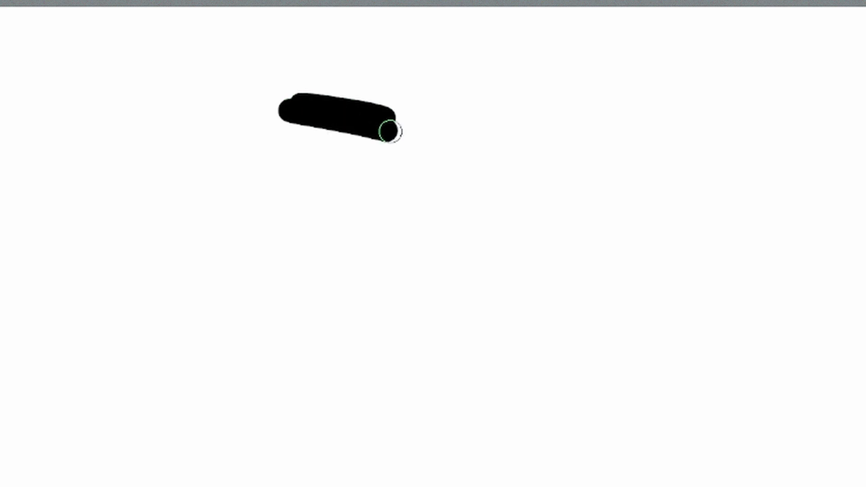
Paint a black scribble on the layer and clear the layer's contents
mouse_move(388, 130)
mouse_down()
mouse_move(277, 155)
mouse_move(326, 178)
mouse_up()
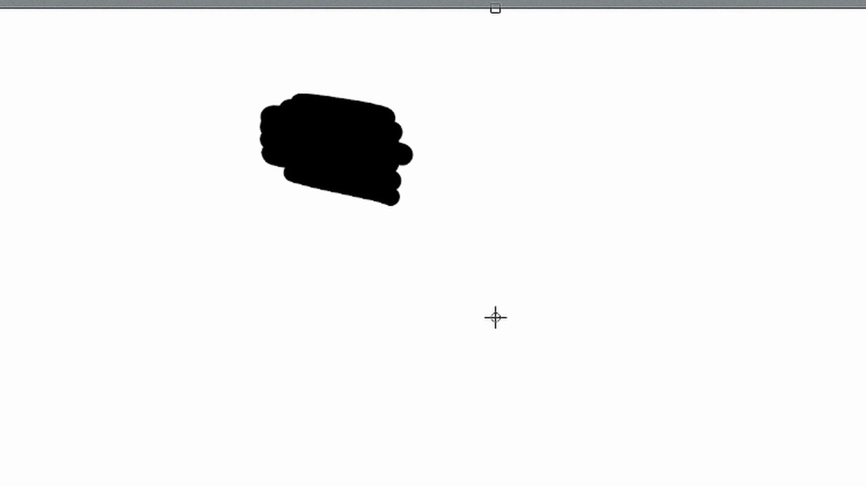
key(Delete)
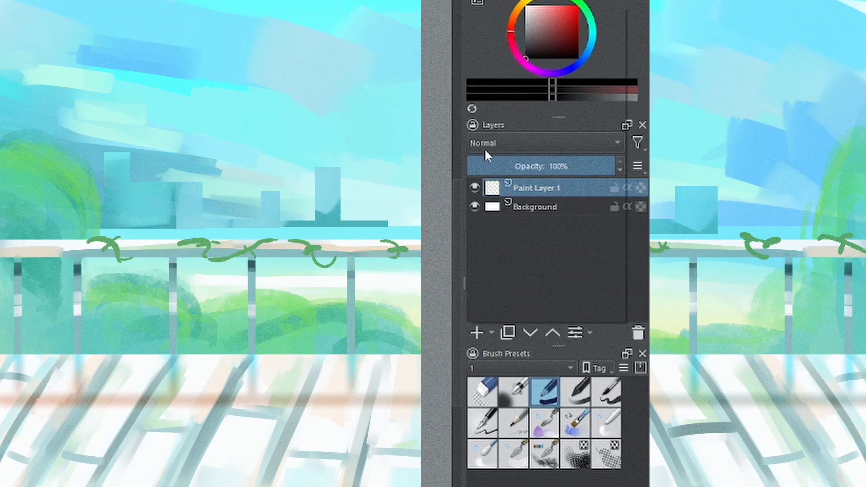
Open the layer blend mode list and expand its categories to browse the available modes
click(484, 147)
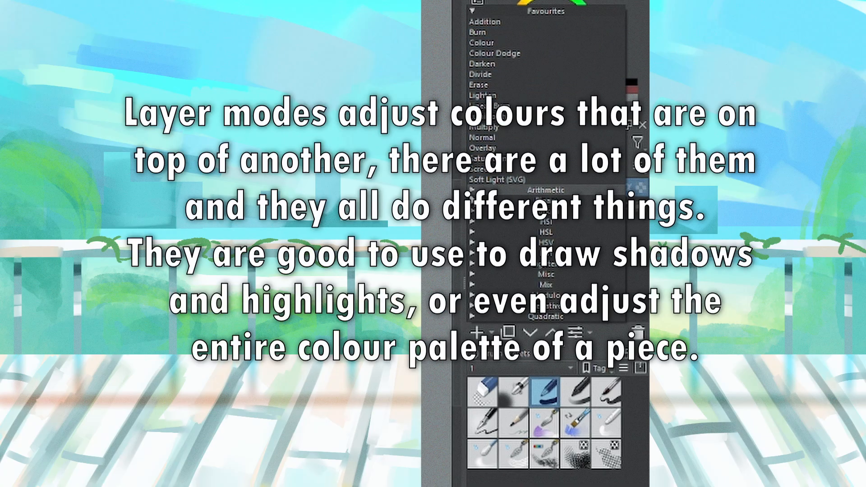
click(474, 192)
click(472, 263)
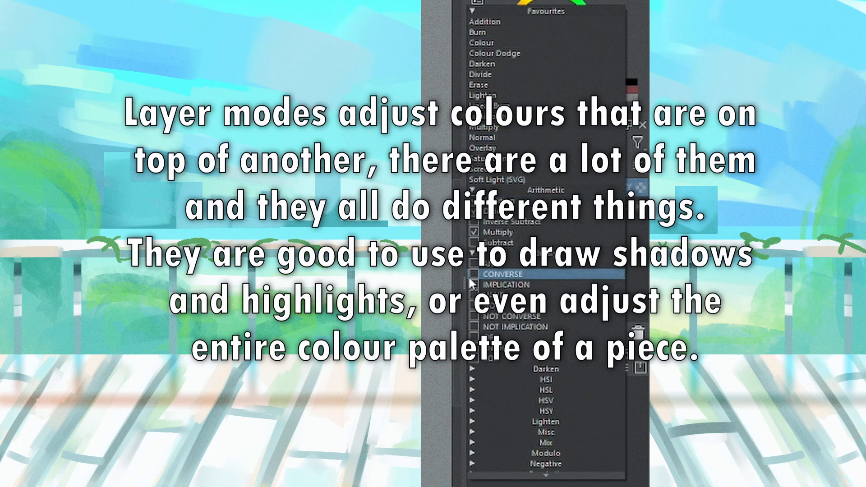
click(472, 368)
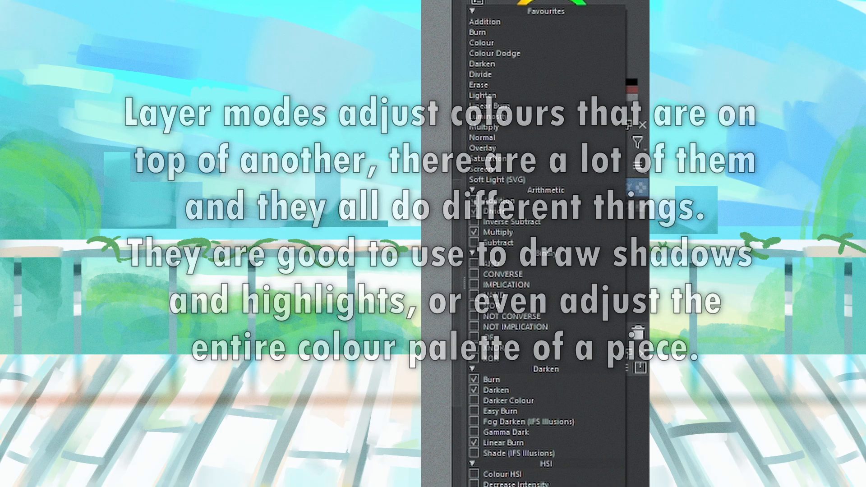
scroll(545, 243, down, 4)
scroll(546, 243, down, 2)
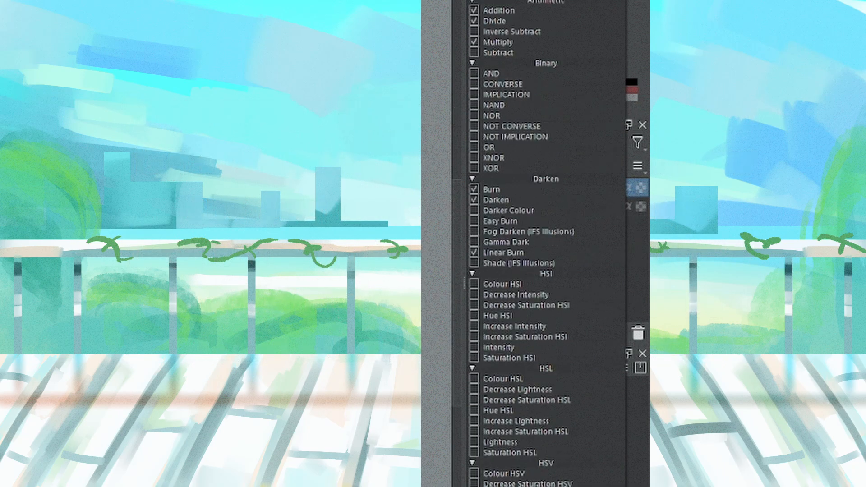
scroll(546, 243, up, 3)
scroll(546, 243, down, 3)
scroll(545, 243, down, 7)
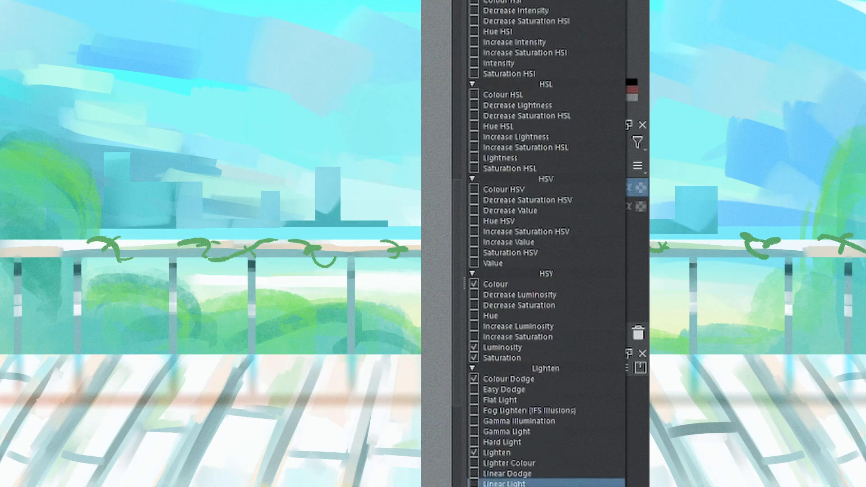
scroll(545, 244, up, 7)
scroll(545, 243, down, 4)
scroll(545, 243, down, 3)
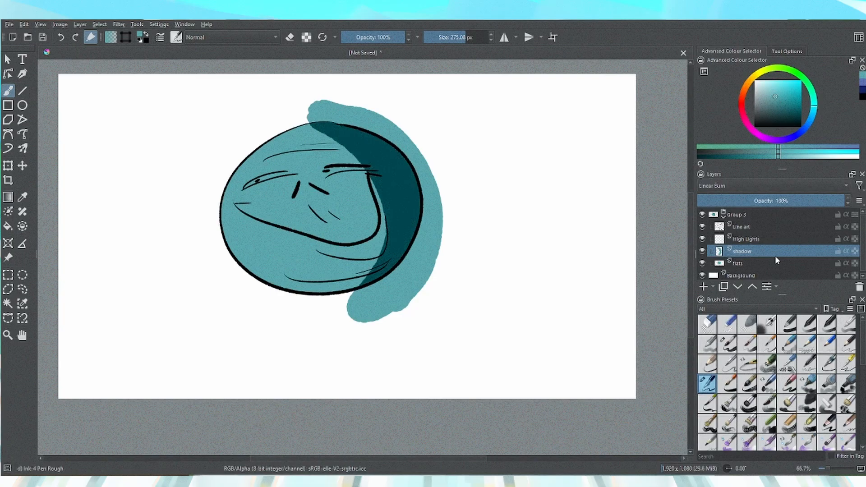
Enable alpha inheritance on the shadow, High Lights and Paint Layer 5 layers
click(845, 251)
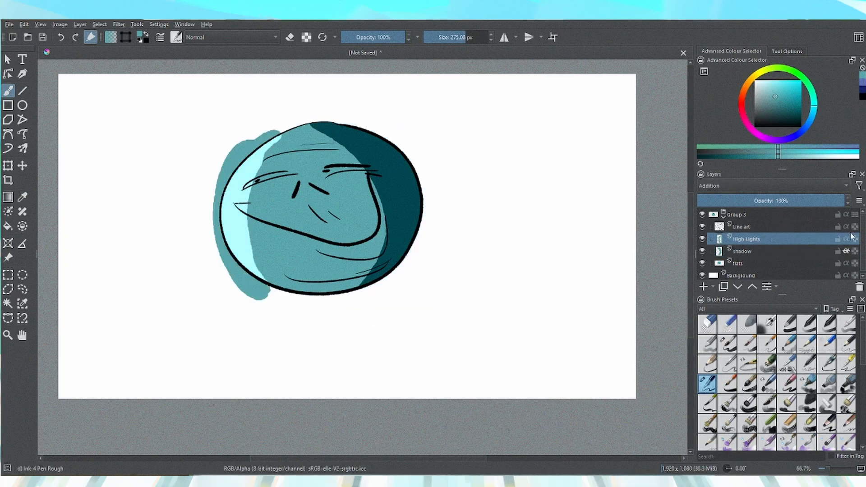
click(846, 238)
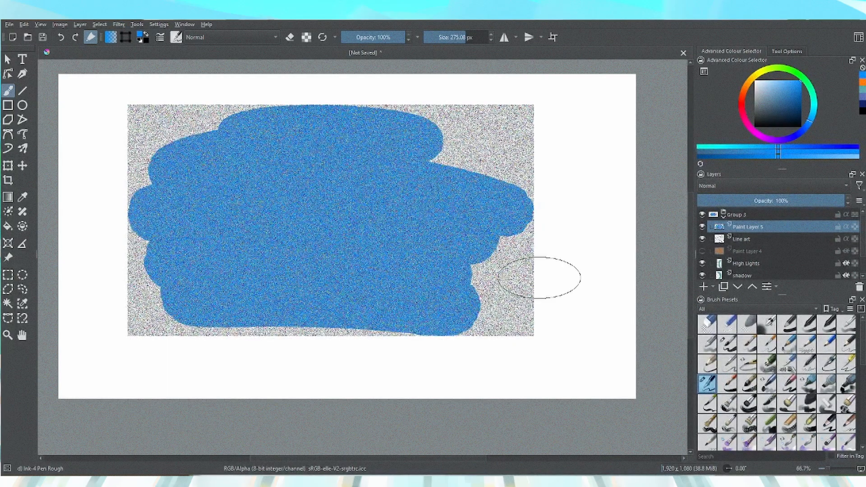
click(846, 226)
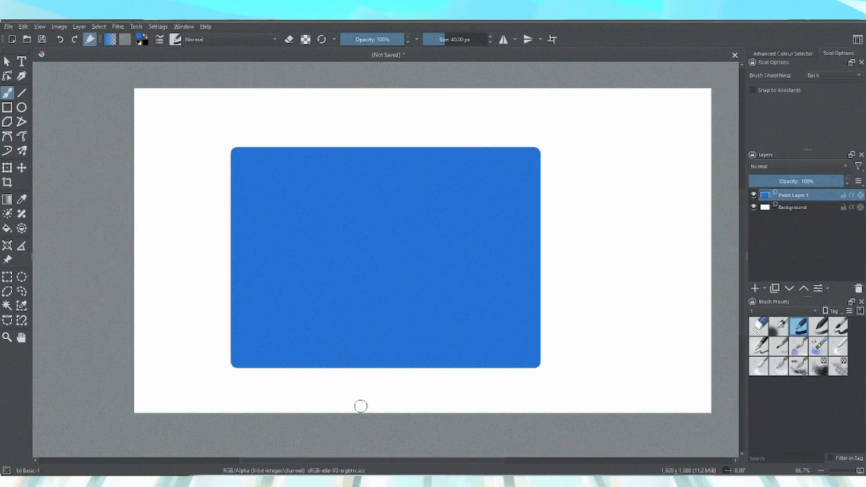
Apply a noise filter to the blue shape and set Paint Layer 5's blend mode to Overlay
click(118, 27)
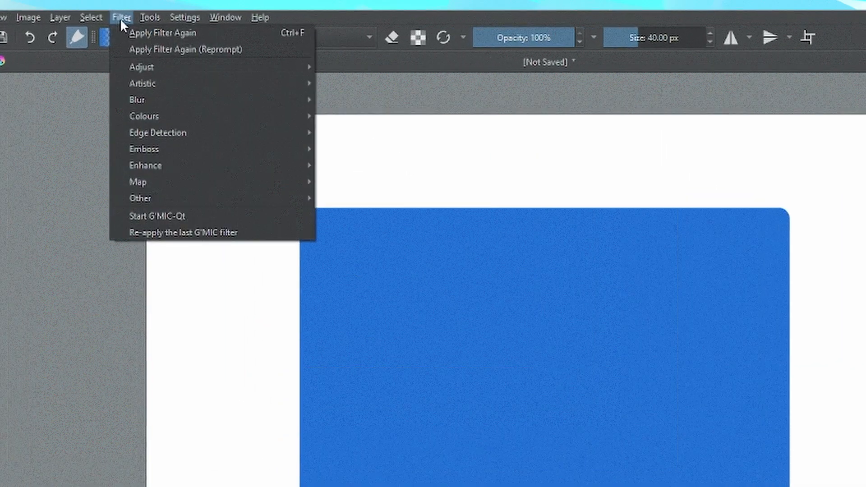
click(252, 140)
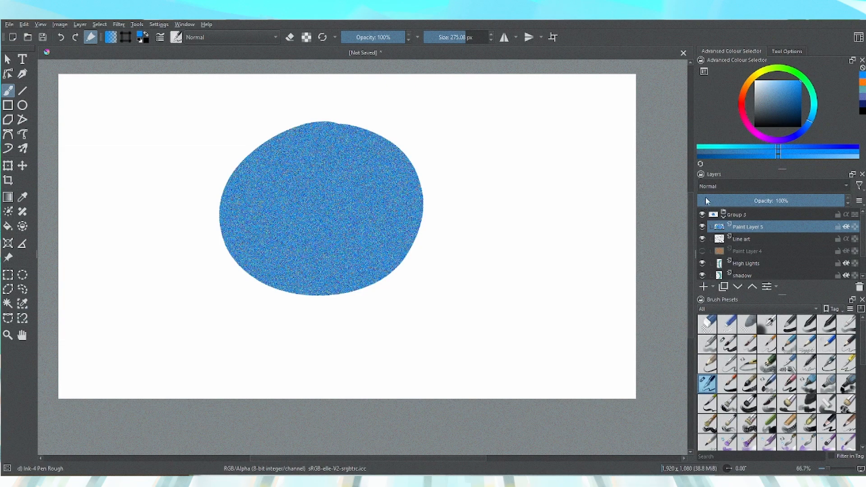
click(713, 186)
click(713, 191)
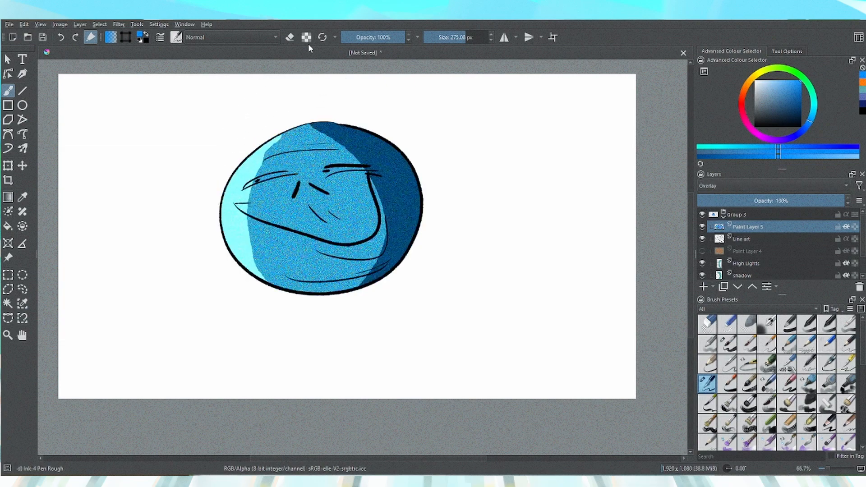
Switch the brush blend mode to Colour, pick orange, and paint over the face on Paint Layer 5
click(209, 41)
click(193, 37)
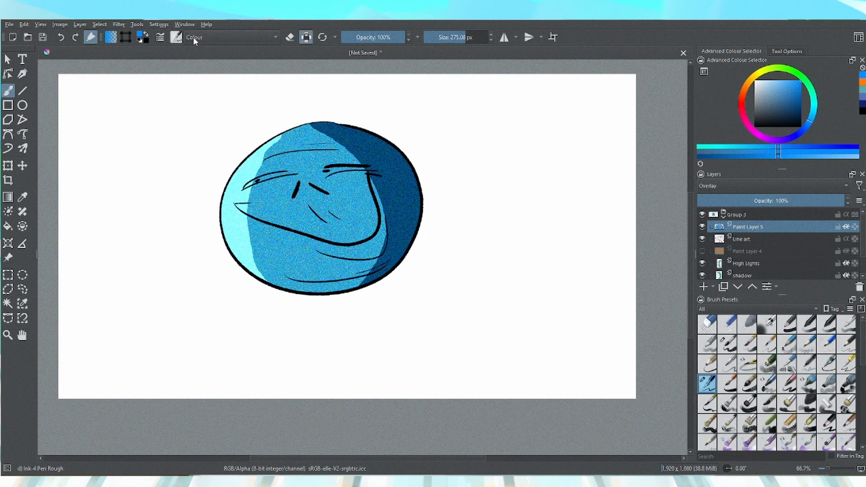
click(862, 82)
mouse_move(347, 134)
mouse_down()
mouse_move(242, 177)
mouse_move(292, 264)
mouse_move(384, 266)
mouse_up()
Set Paint Layer 5's opacity to 32%
drag(768, 199, 741, 201)
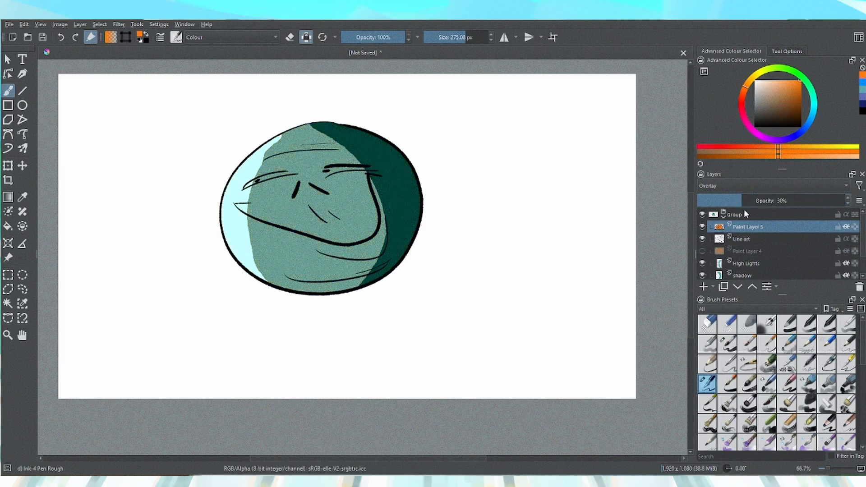
key(ctrl+plus)
key(ctrl+plus)
key(ctrl+plus)
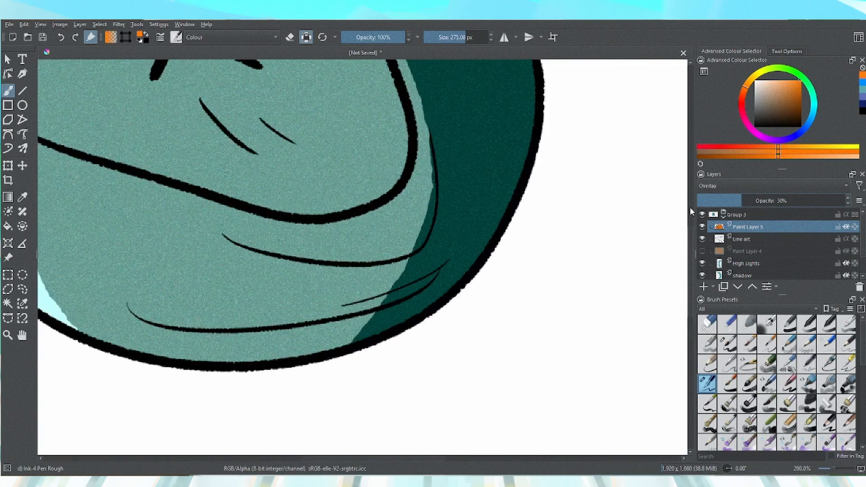
scroll(692, 256, up, 3)
drag(739, 201, 783, 202)
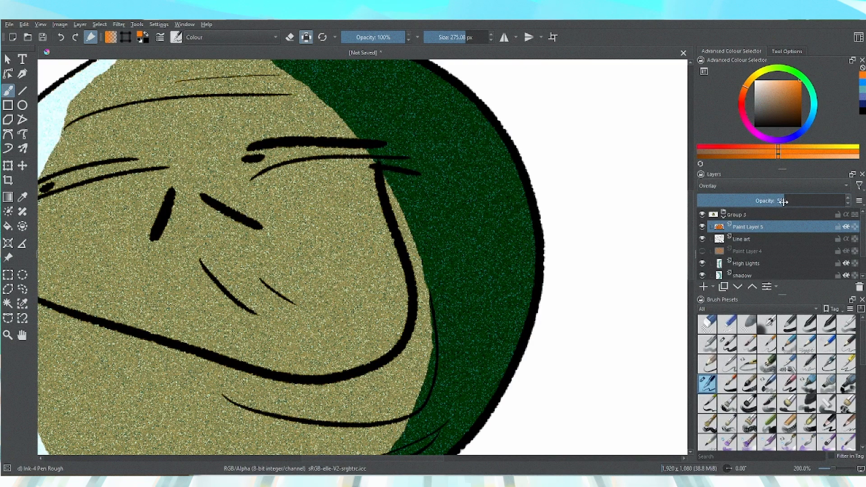
drag(783, 201, 744, 201)
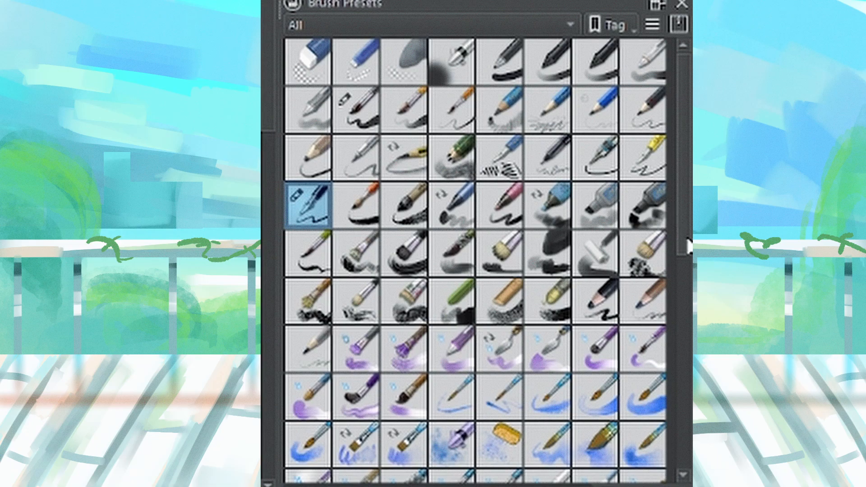
Select the Screentone Moire brush preset and assign it to the tag 1
mouse_move(686, 245)
mouse_down()
mouse_move(677, 396)
mouse_move(658, 448)
mouse_up()
click(507, 278)
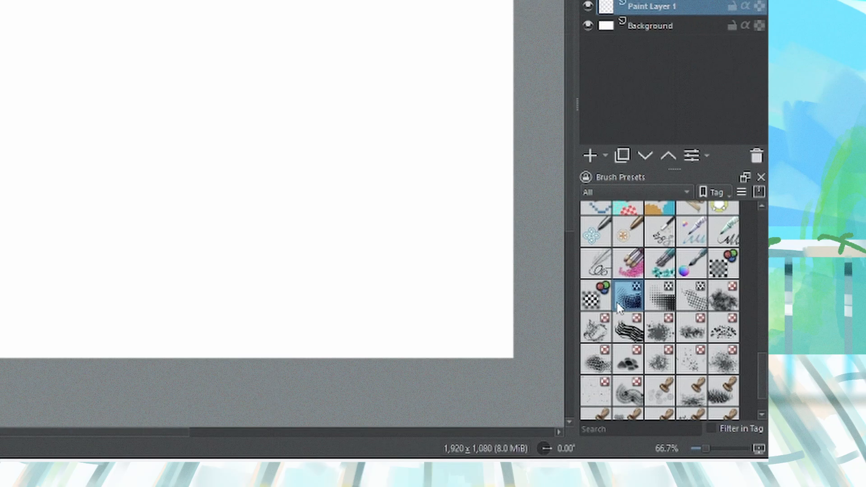
right_click(498, 267)
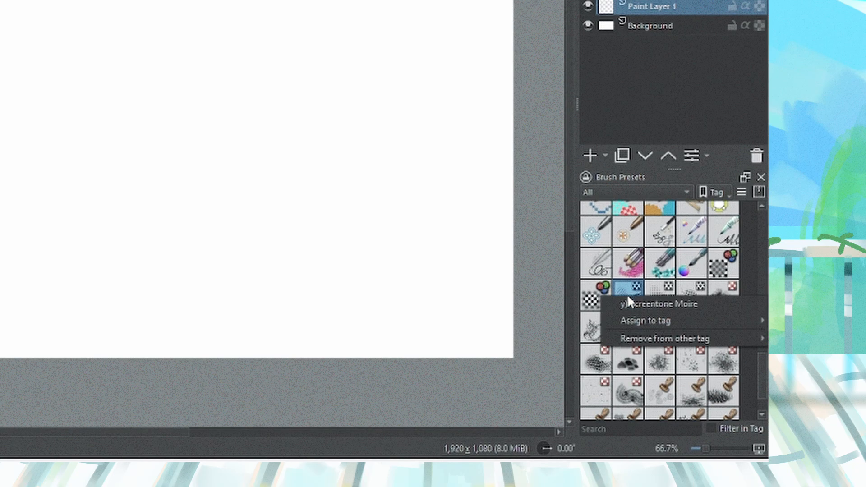
mouse_move(517, 315)
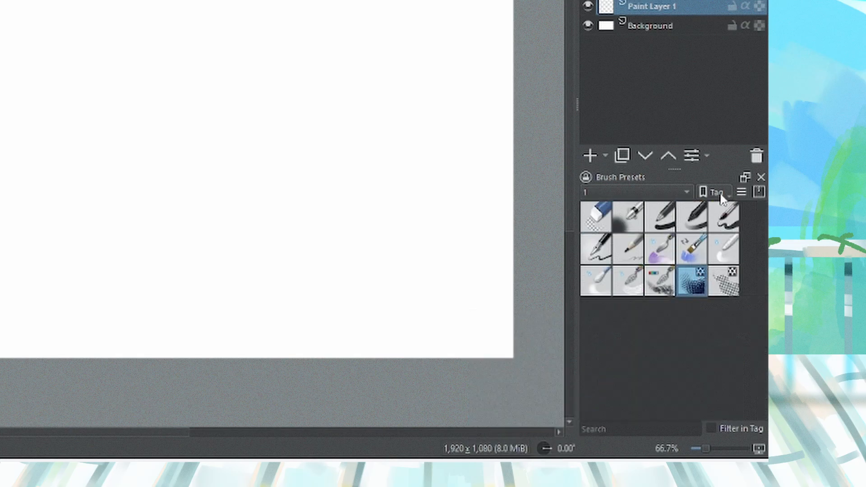
click(720, 194)
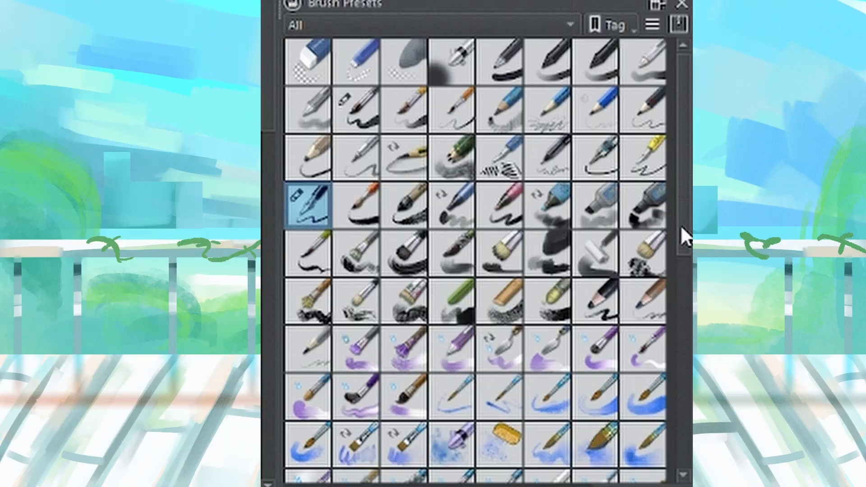
Filter the brush presets panel to show only the tag 1
mouse_move(680, 231)
mouse_down()
mouse_move(683, 310)
mouse_move(660, 453)
mouse_up()
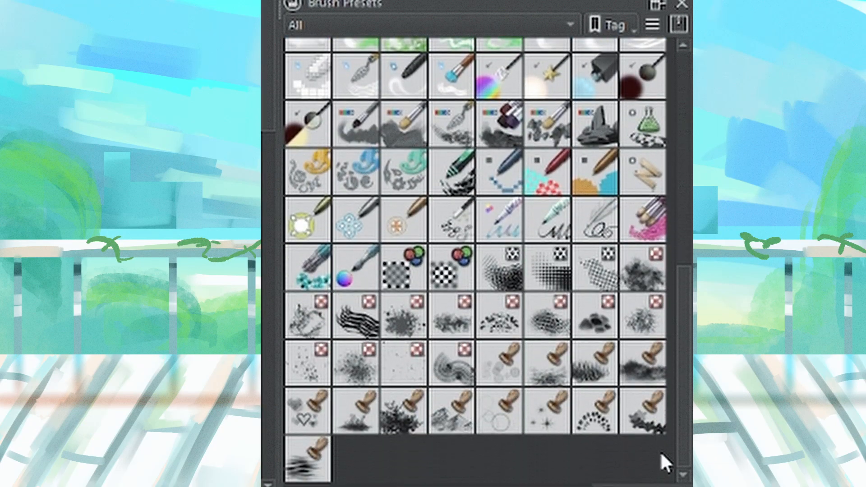
click(506, 277)
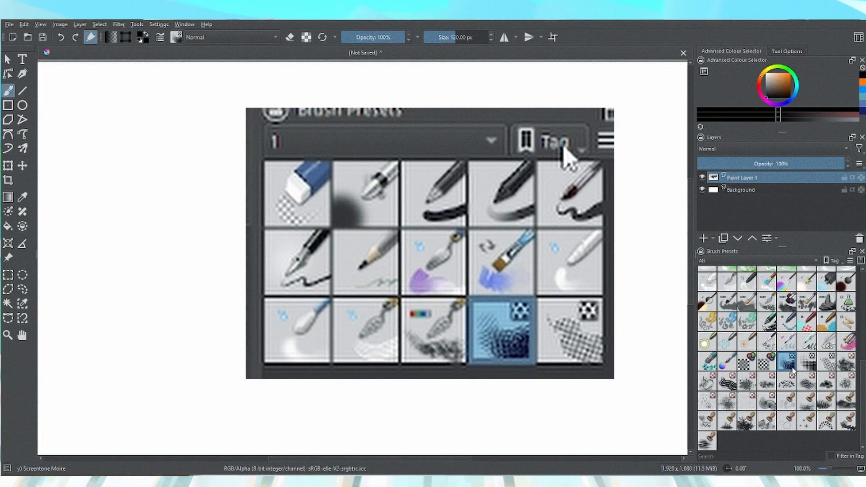
click(733, 260)
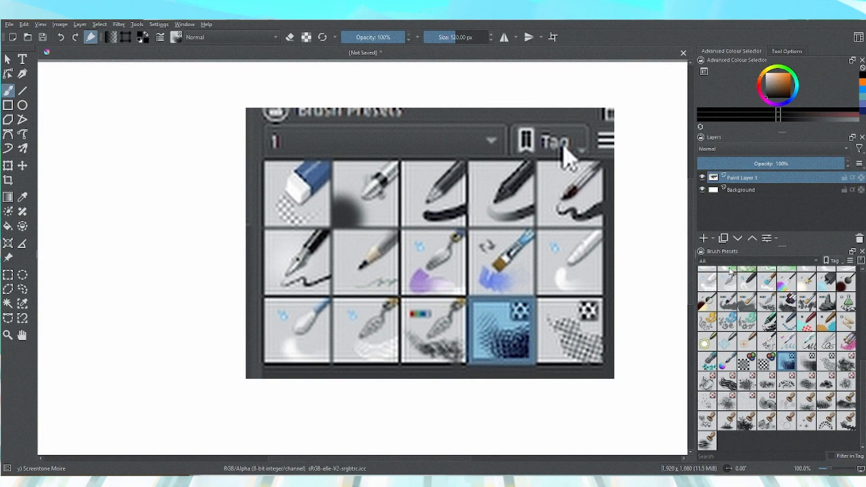
click(721, 279)
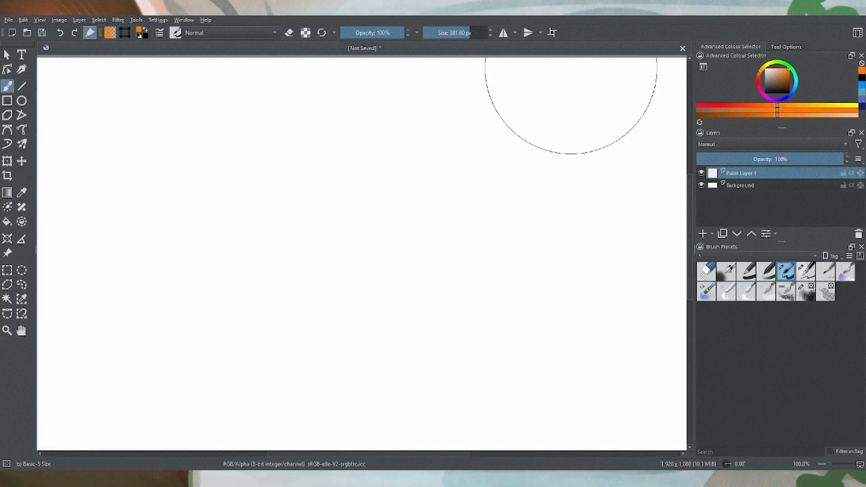
Paint mirrored orange loops with a brush about 380 px wide, then clear the layer
click(502, 33)
mouse_move(321, 172)
mouse_down()
mouse_move(309, 199)
mouse_move(146, 250)
mouse_move(123, 277)
mouse_move(130, 334)
mouse_move(333, 311)
mouse_up()
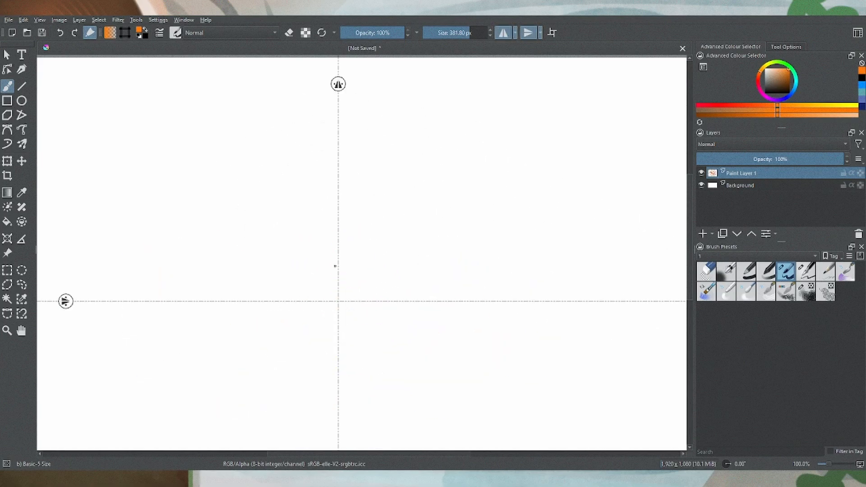
mouse_move(335, 266)
mouse_down()
mouse_move(237, 156)
mouse_move(255, 116)
mouse_move(192, 265)
mouse_move(311, 235)
mouse_move(287, 297)
mouse_move(224, 267)
mouse_move(340, 215)
mouse_move(438, 201)
mouse_move(381, 130)
mouse_move(435, 227)
mouse_move(572, 307)
mouse_up()
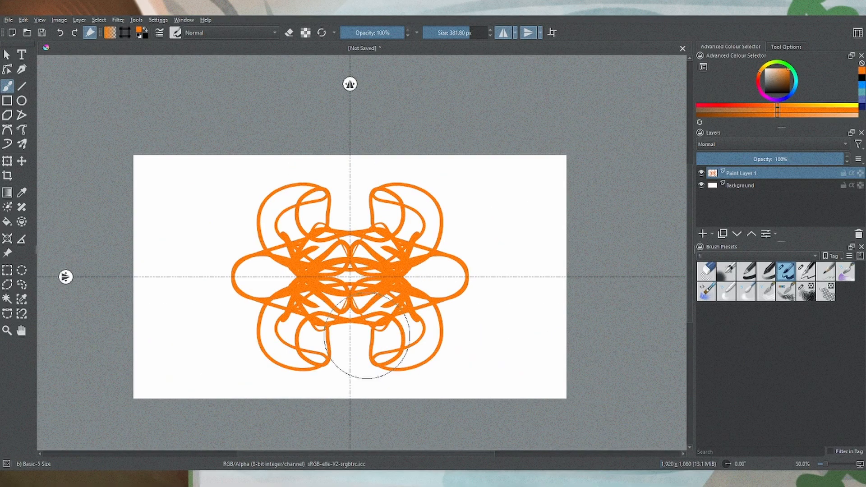
key(Delete)
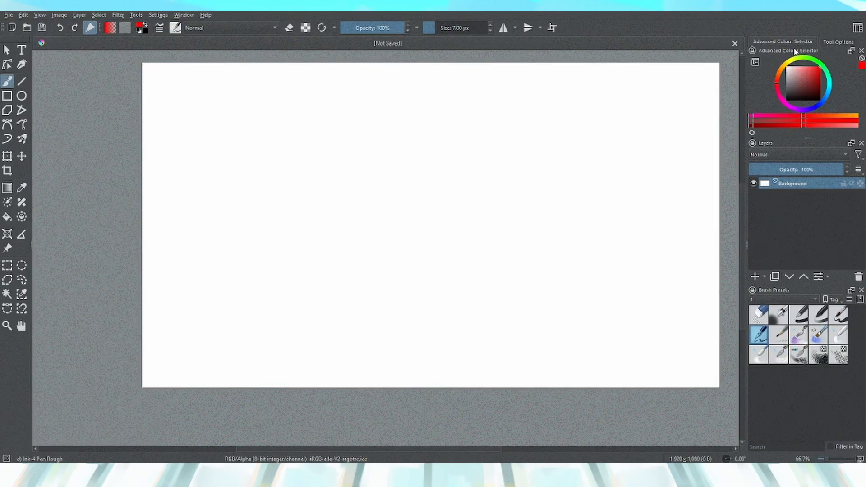
Float the Advanced Colour Selector docker over the canvas and dock the toolbox beside the Layers panel
drag(794, 51, 278, 96)
mouse_move(3, 36)
mouse_down()
mouse_move(32, 60)
mouse_move(788, 283)
mouse_up()
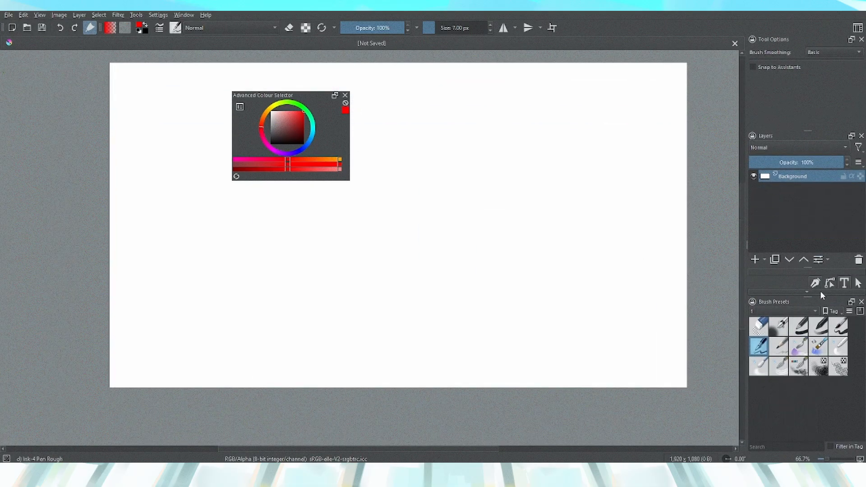
Open the Patterns docker and dock it on the left side of the window
click(158, 15)
mouse_move(169, 88)
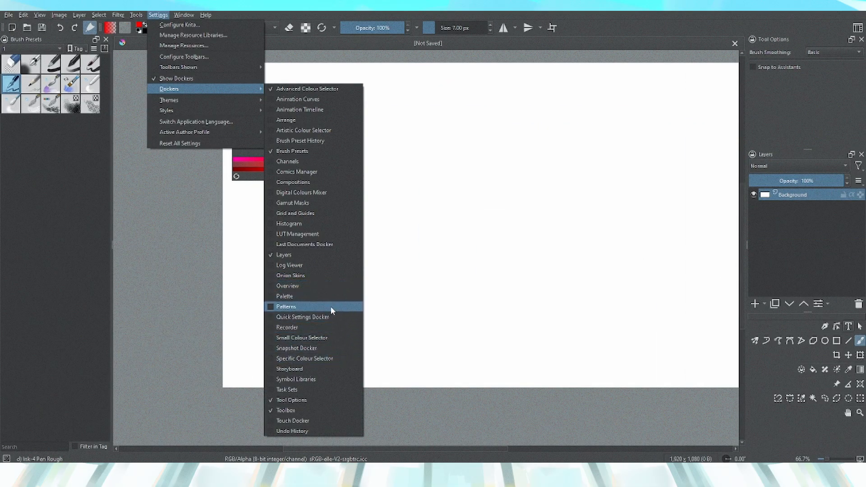
click(330, 306)
drag(757, 314, 1, 321)
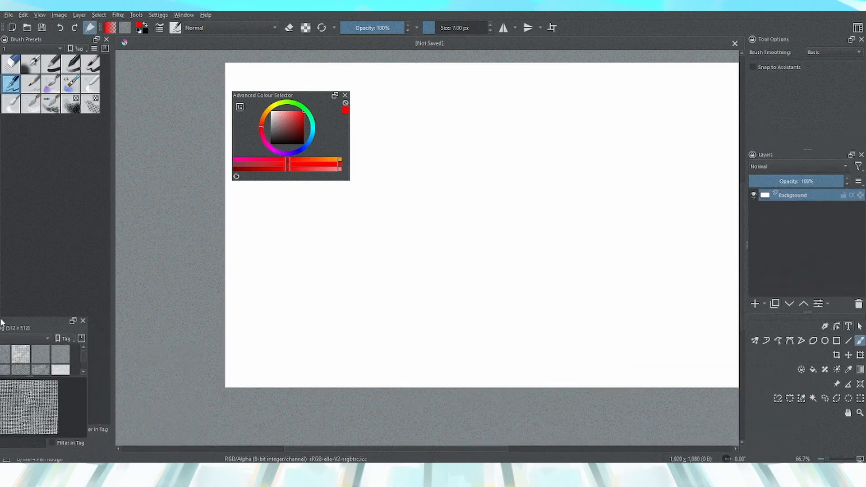
Move the floating Advanced Colour Selector docker and close it
drag(296, 95, 457, 135)
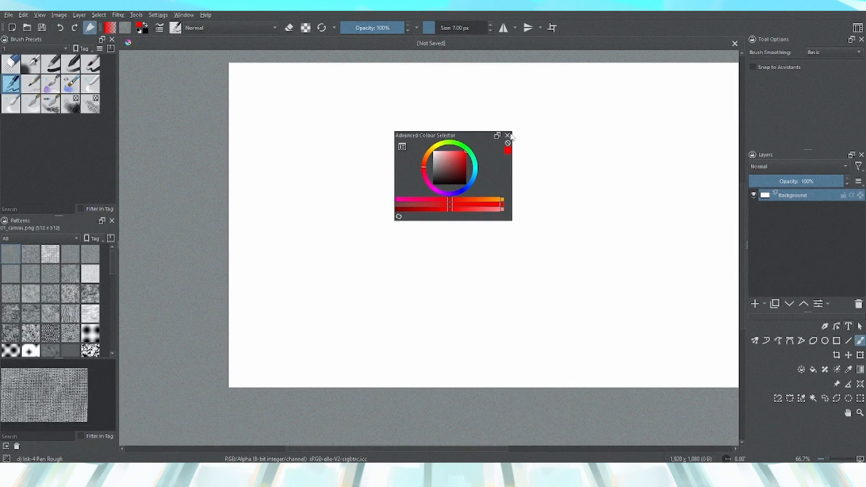
click(507, 135)
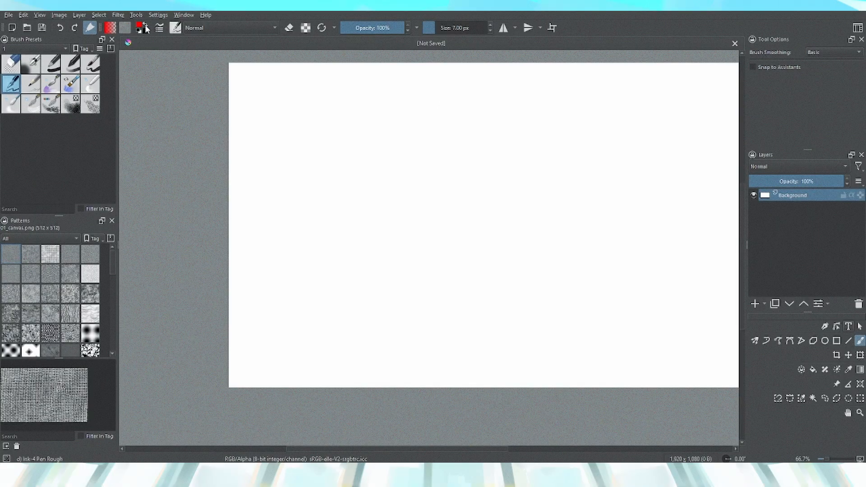
Reopen the Advanced Colour Selector docker from the dockers list so it floats over the canvas
click(158, 15)
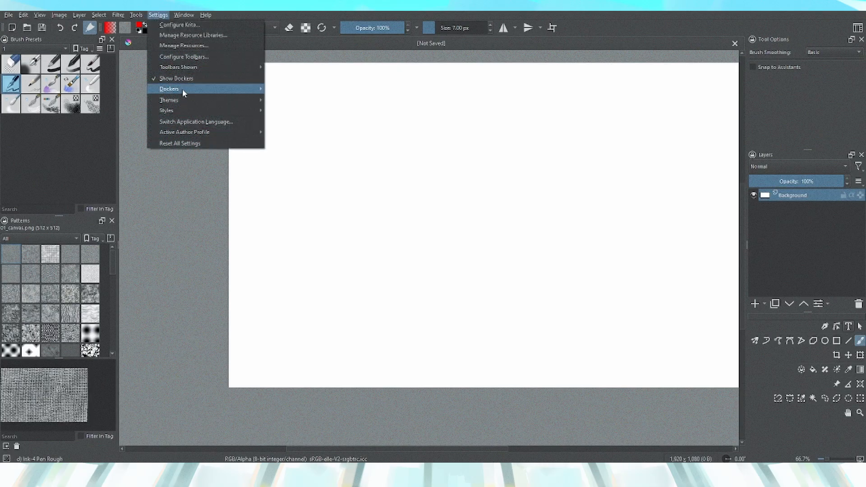
mouse_move(183, 90)
click(293, 92)
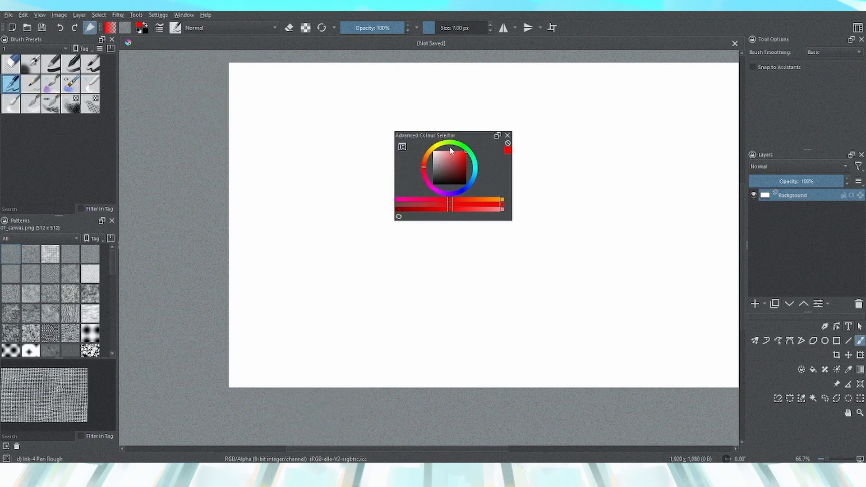
Save the current window arrangement as a new workspace named My Epic Workspa
click(858, 28)
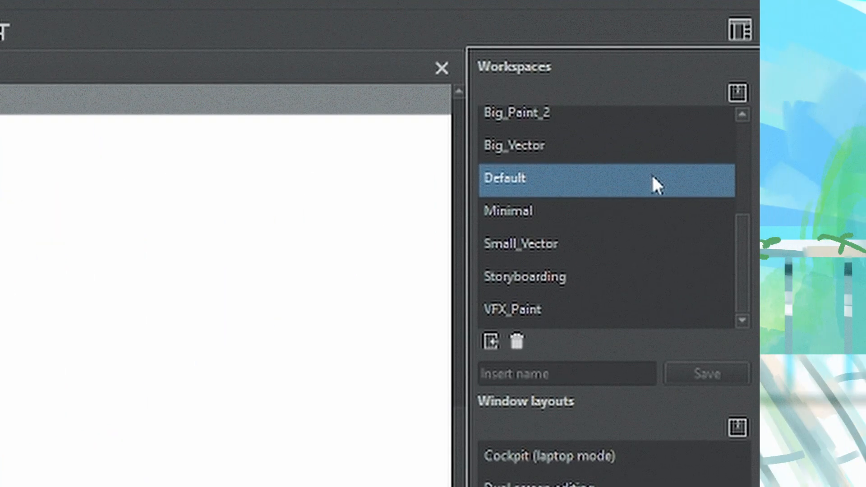
click(612, 182)
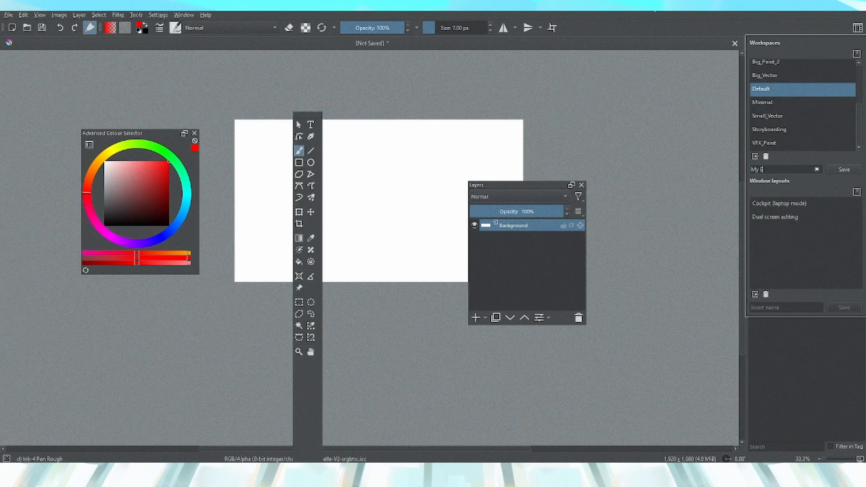
text(pic Workspace)
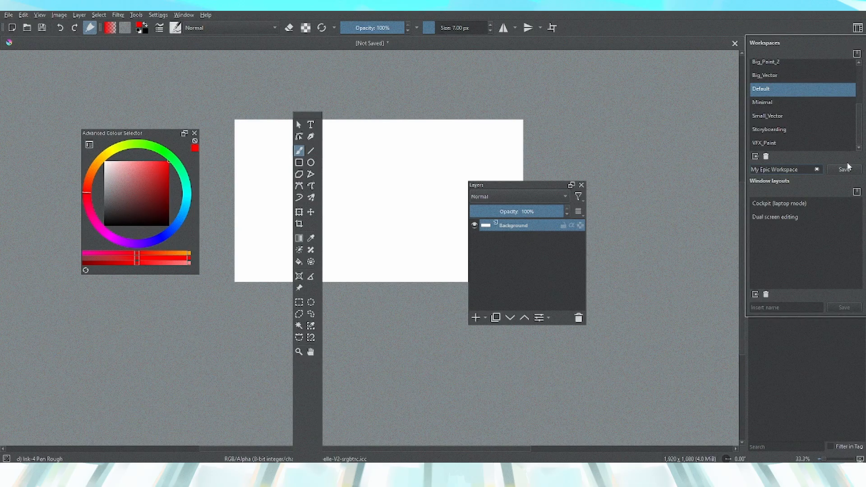
click(843, 169)
Load the workspace named 22 from the workspace list
scroll(785, 92, up, 2)
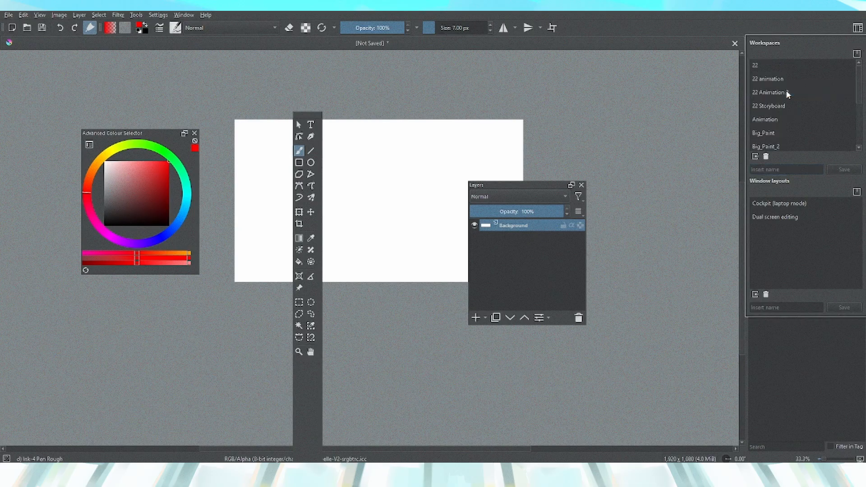
click(773, 61)
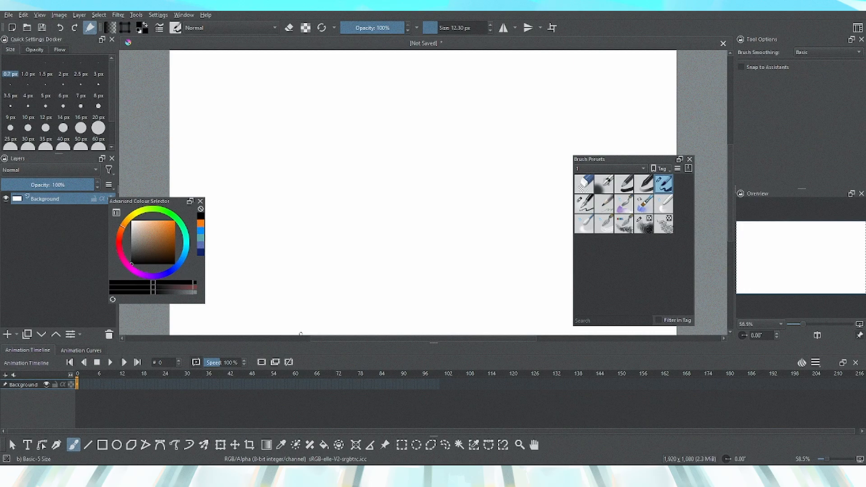
Add a new paint layer and draw a wavy black stroke across the canvas
key(minus)
key(minus)
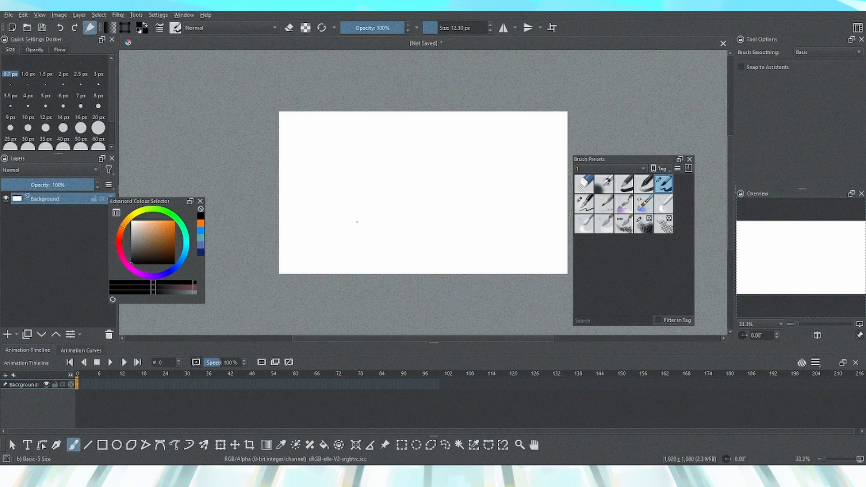
click(8, 334)
drag(377, 159, 473, 232)
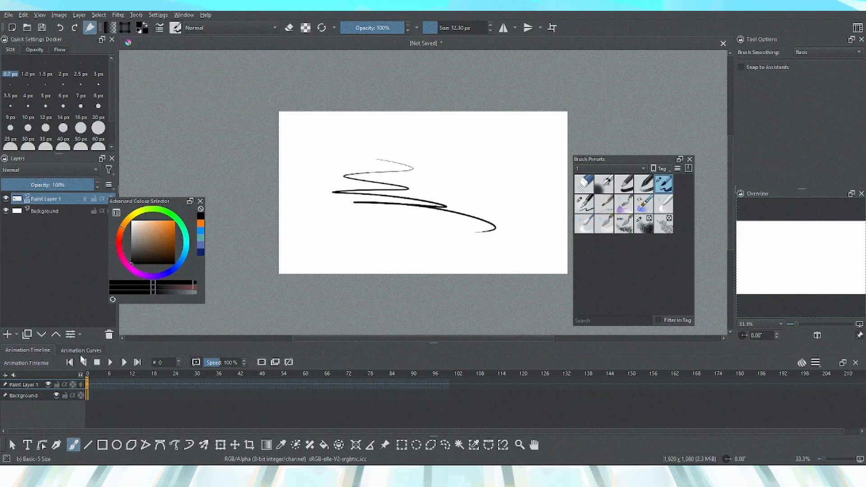
Select a frame on the paint layer's animation timeline and draw another stroke on it
click(90, 384)
mouse_move(385, 186)
mouse_down()
mouse_move(412, 196)
mouse_move(400, 221)
mouse_move(498, 232)
mouse_up()
click(95, 385)
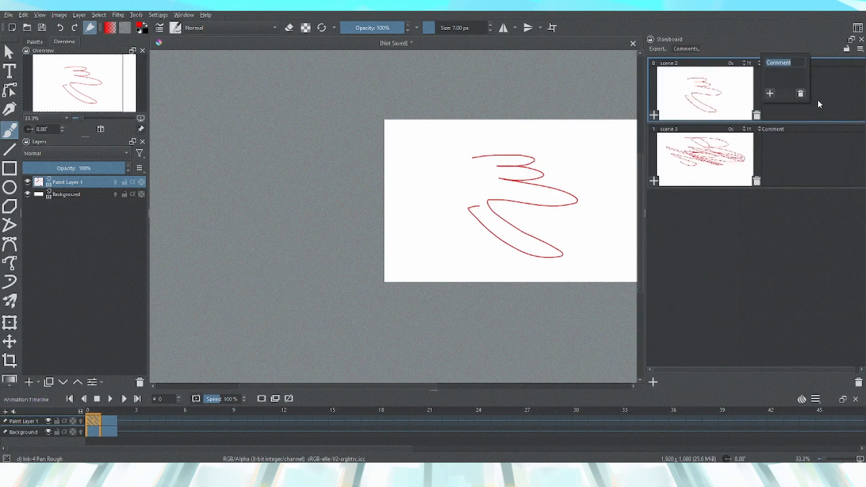
Enter the comment The Red for the first scene in the Storyboard docker
click(818, 103)
click(812, 92)
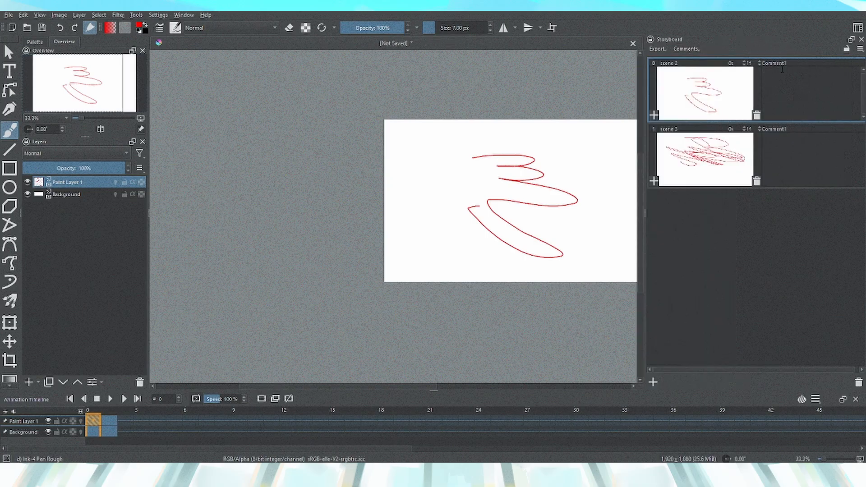
text(The Red)
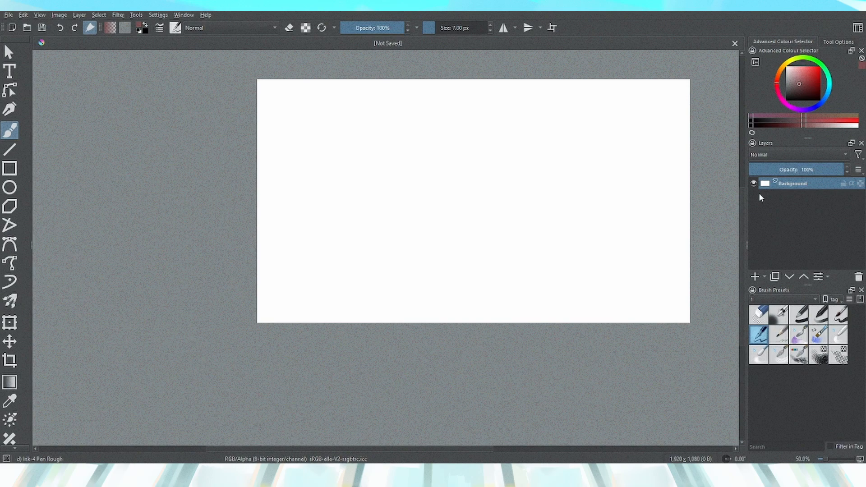
Load a different workspace from the workspace list
click(858, 30)
click(814, 78)
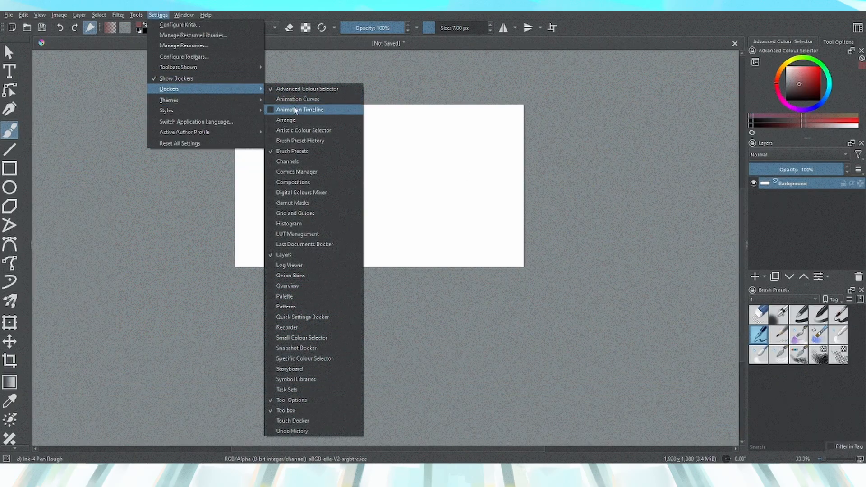
Show the Animation Timeline and Animation Curves dockers and drag the curves docker beside the timeline
click(291, 108)
click(279, 101)
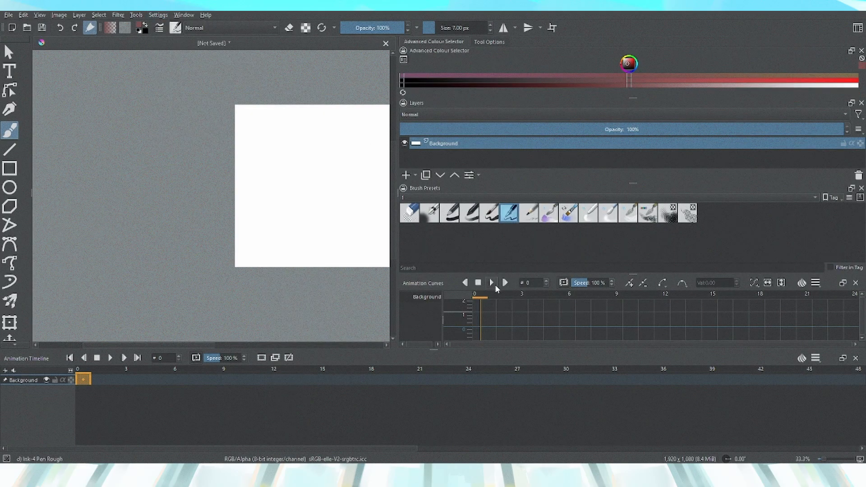
drag(437, 284, 212, 374)
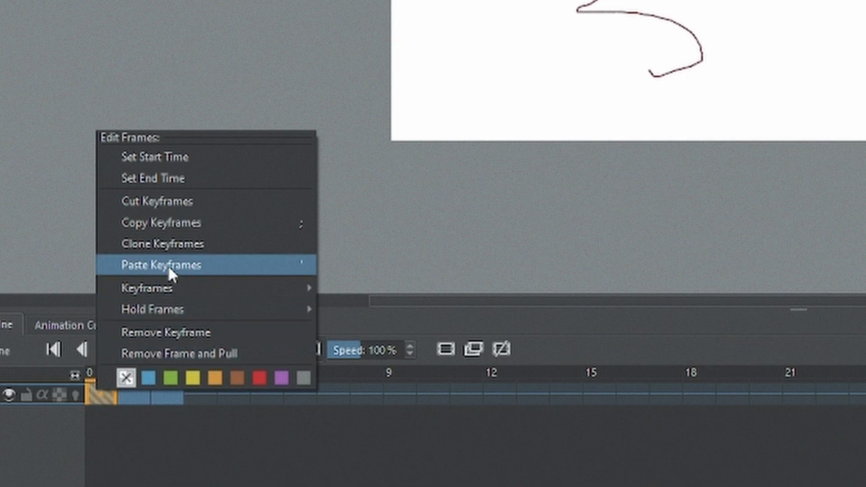
Paste keyframes into the animation timeline and step back one frame
click(168, 265)
click(119, 392)
key(Left)
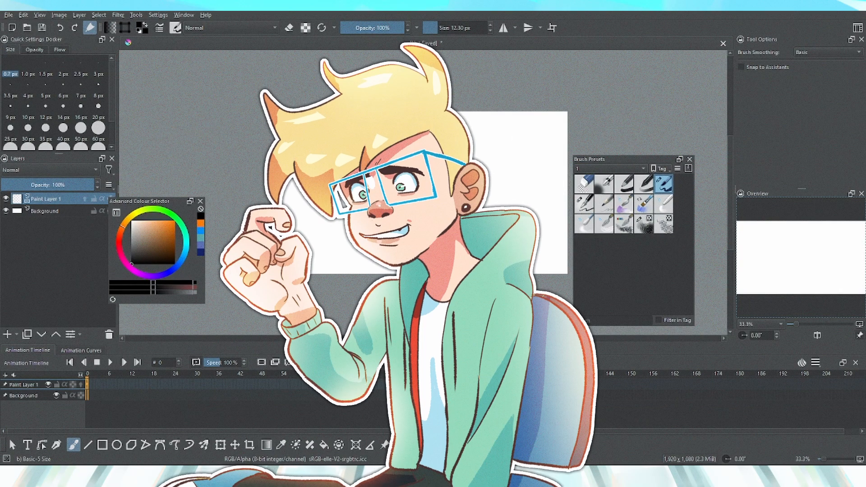
Jump between the last and first keyframes of the animation with the timeline controls
click(91, 386)
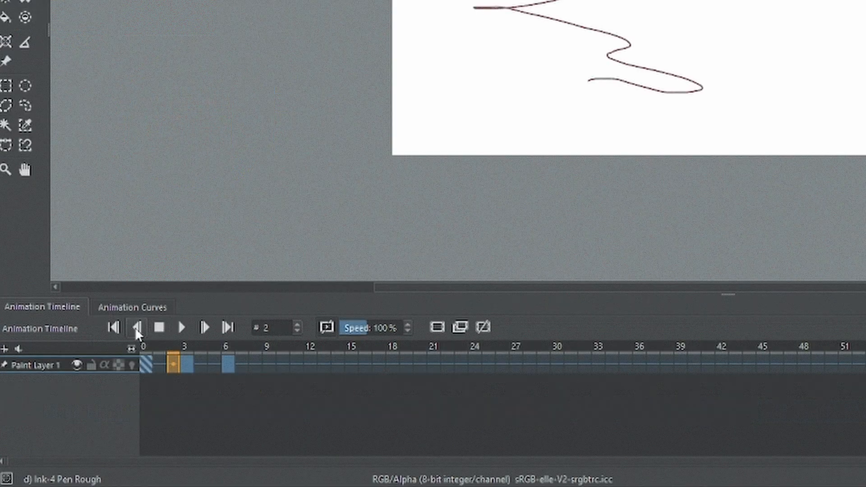
click(136, 327)
click(136, 327)
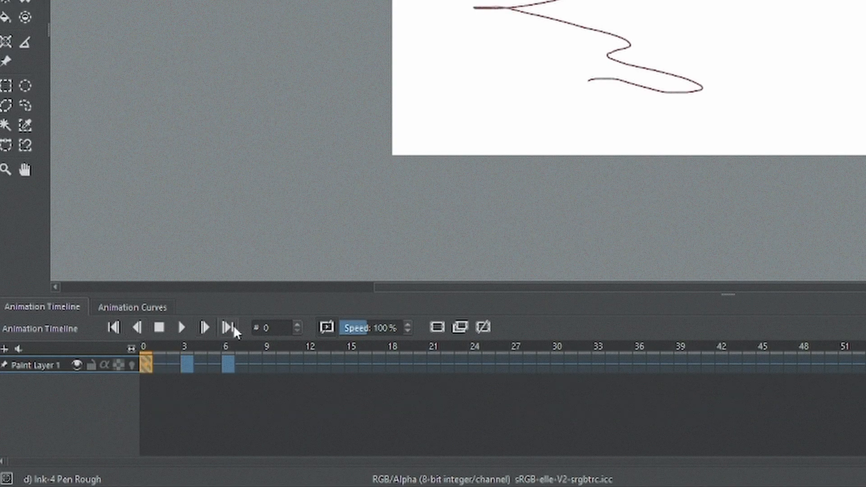
click(233, 325)
click(233, 326)
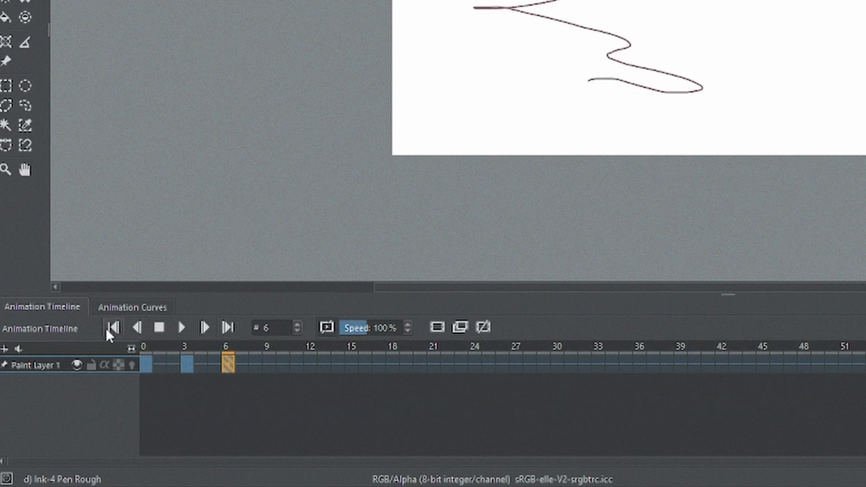
click(106, 329)
click(106, 328)
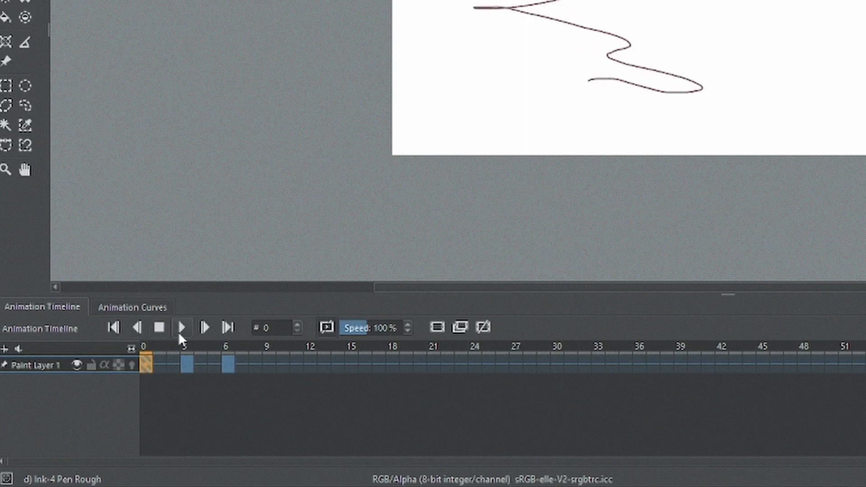
Step forward and back through individual frames, then play and stop the animation
click(197, 330)
click(196, 330)
click(197, 330)
click(197, 330)
click(196, 330)
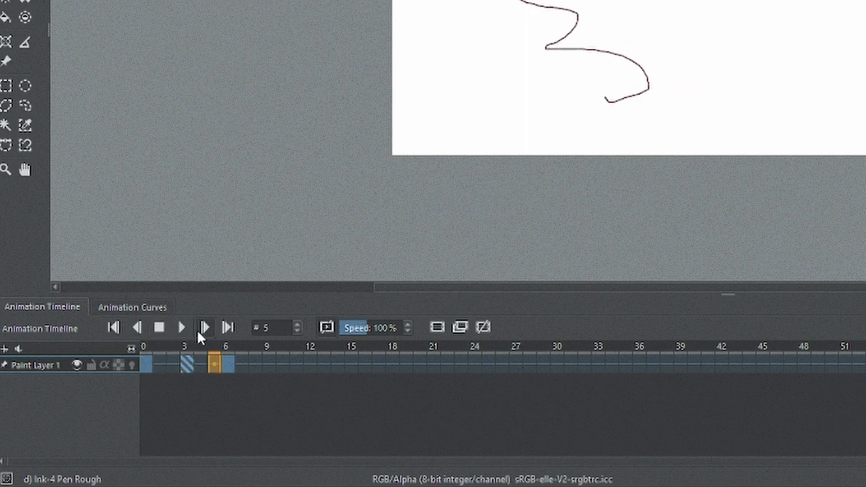
click(197, 330)
click(139, 327)
click(139, 327)
click(138, 326)
click(139, 327)
click(139, 327)
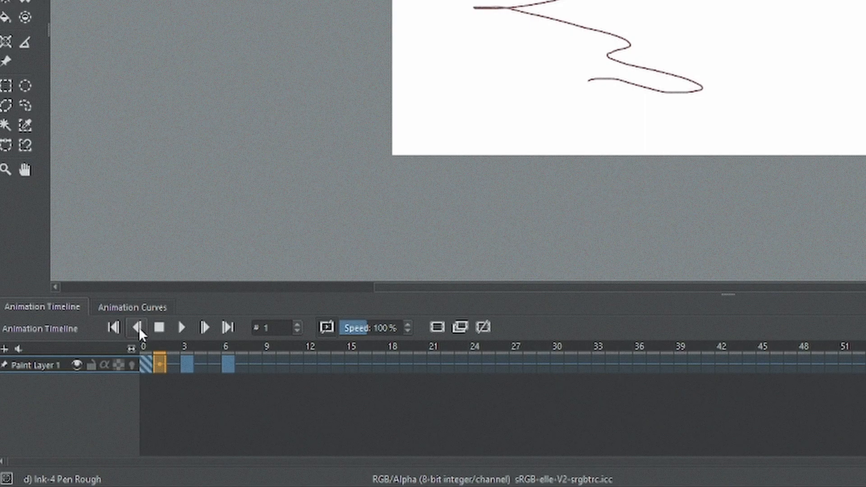
click(139, 327)
click(185, 328)
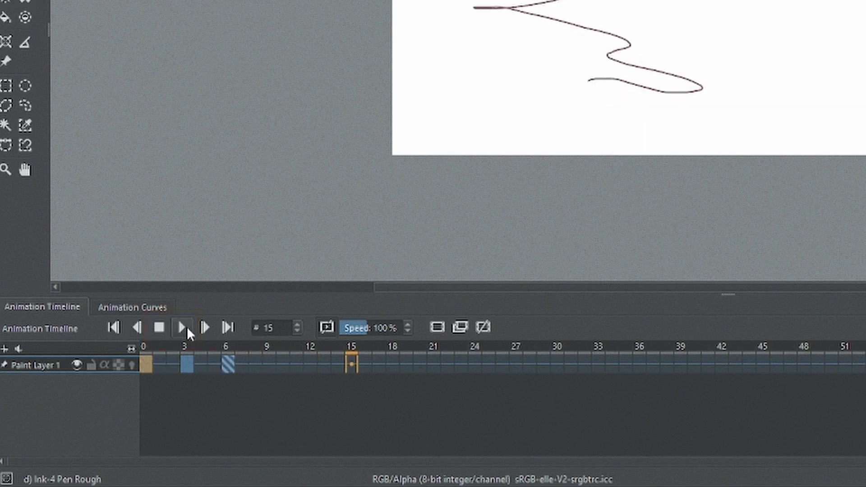
click(160, 328)
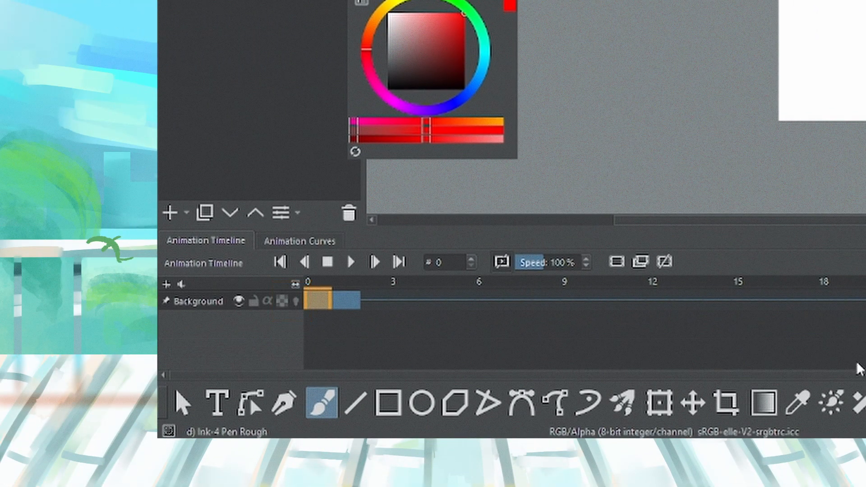
Drag the keyframe at frame 1 onto frame 0 and undo the last change
click(346, 303)
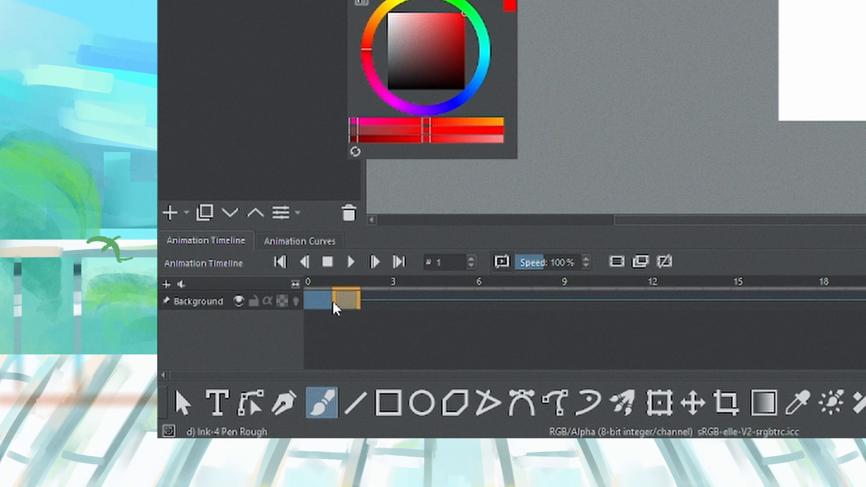
drag(332, 302, 322, 303)
click(664, 264)
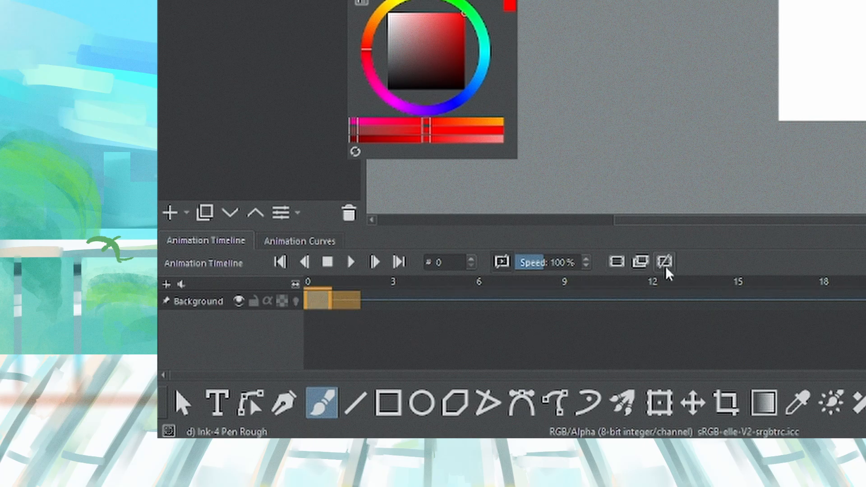
key(ctrl+z)
click(406, 303)
click(321, 303)
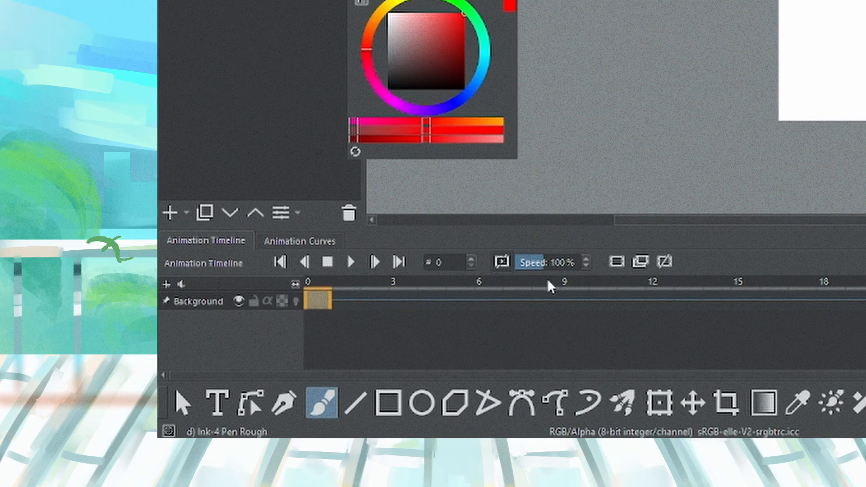
Add a new paint layer and toggle its Pin to Timeline option off and back on
click(170, 213)
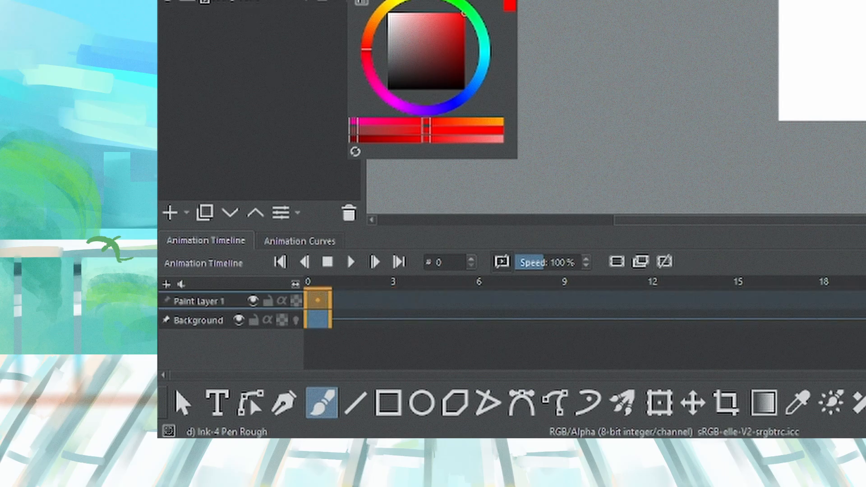
right_click(237, 1)
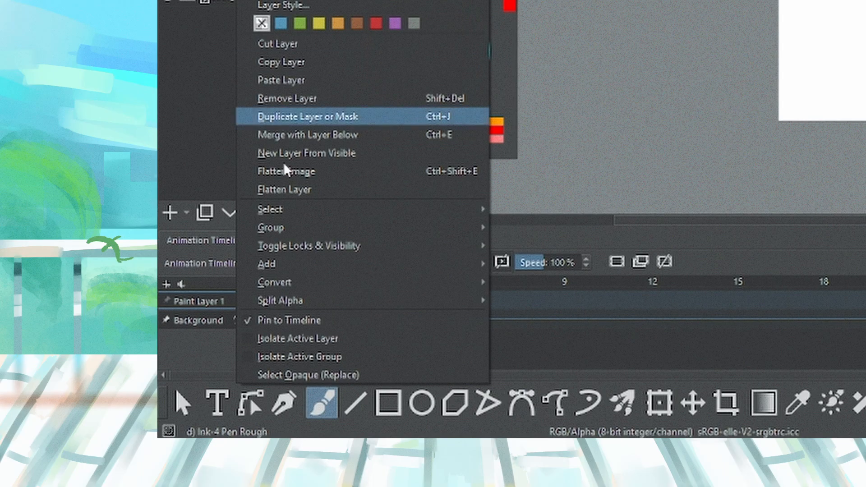
click(283, 318)
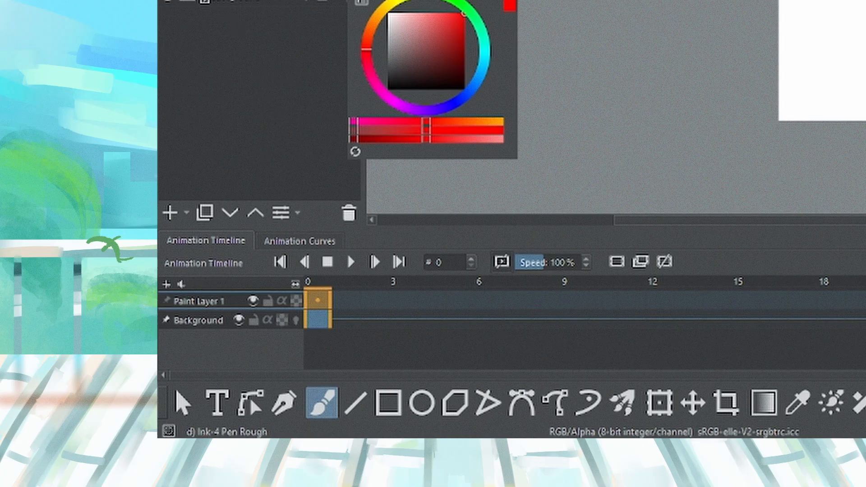
right_click(228, 2)
click(311, 324)
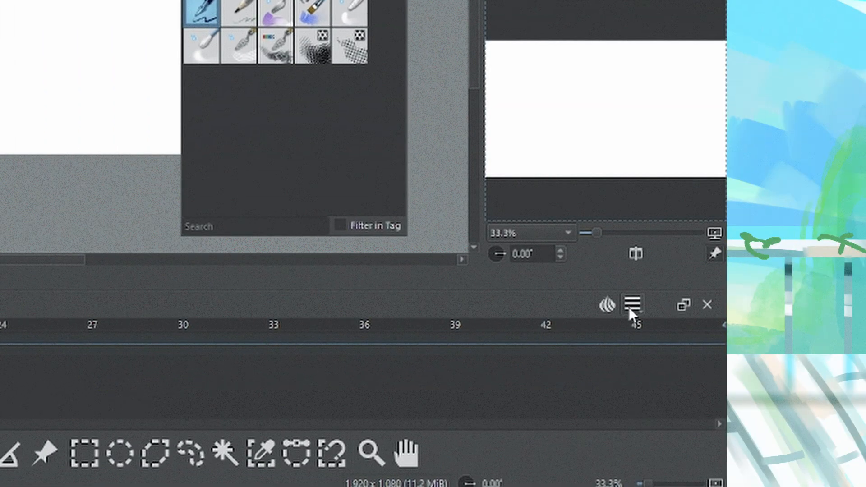
Open the timeline's clip start, clip end and frame rate settings
click(630, 308)
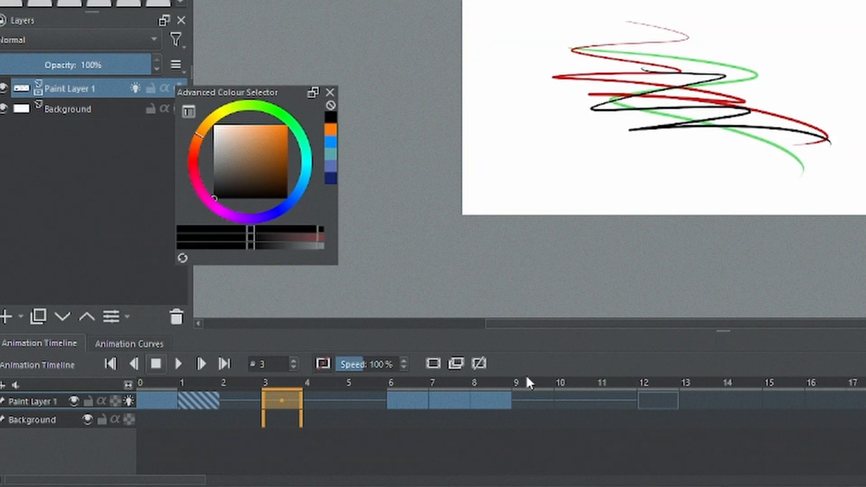
drag(527, 378, 742, 404)
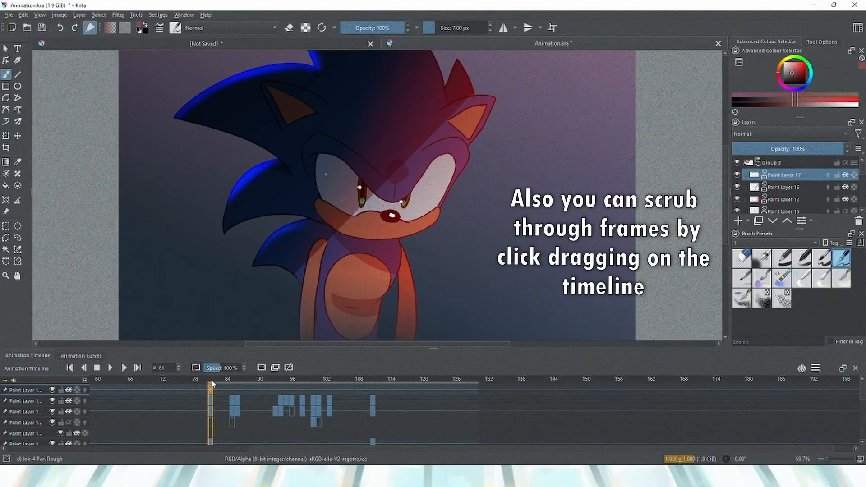
drag(212, 384, 325, 379)
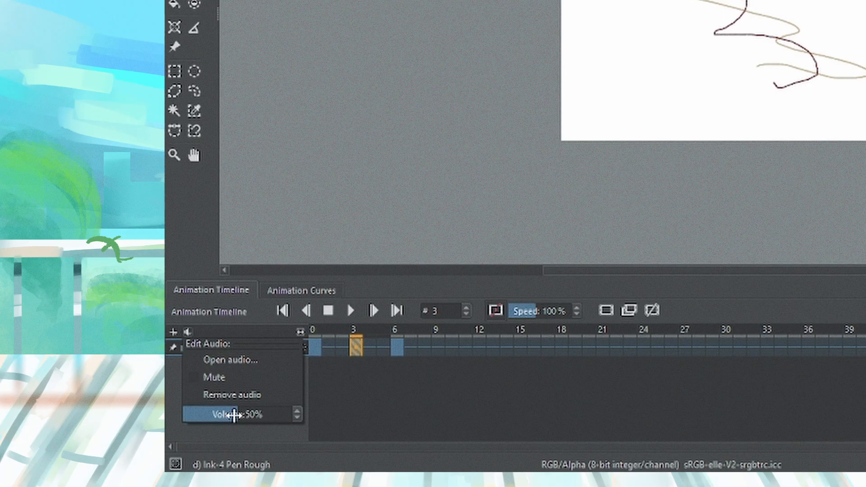
Adjust the animation playback speed, return to frame 0, and delete the selected paint layer
click(564, 305)
drag(523, 309, 510, 310)
click(315, 348)
click(347, 311)
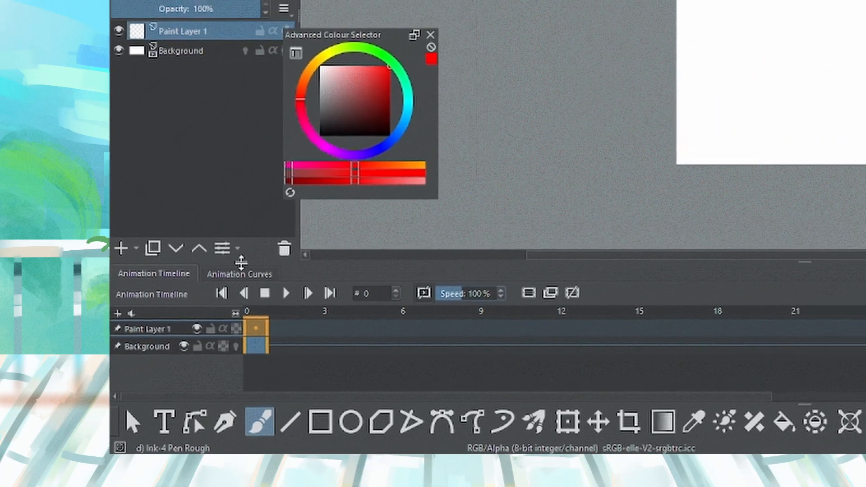
click(285, 249)
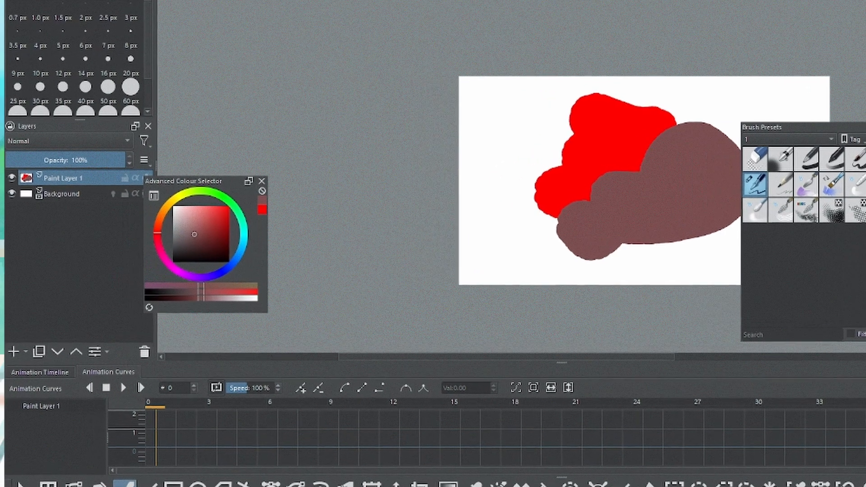
Switch back to the animation timeline and paint a short brush stroke on the canvas
click(45, 373)
mouse_move(630, 239)
mouse_down()
mouse_move(704, 224)
mouse_move(684, 246)
mouse_up()
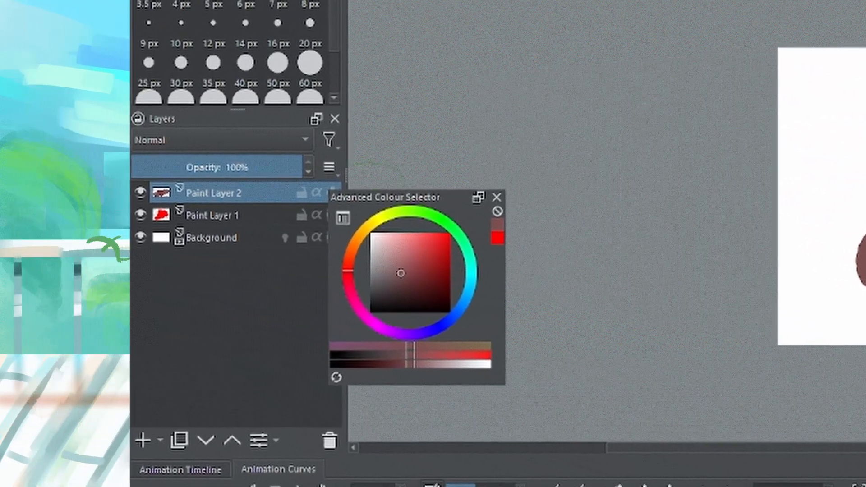
Group Paint Layer 1 and Paint Layer 2, then merge the group into a single layer
drag(338, 193, 454, 192)
click(260, 220)
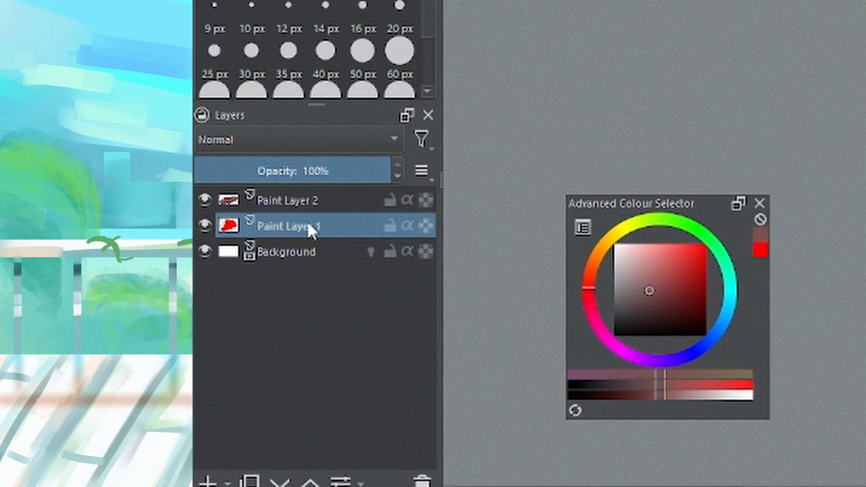
shift+click(265, 195)
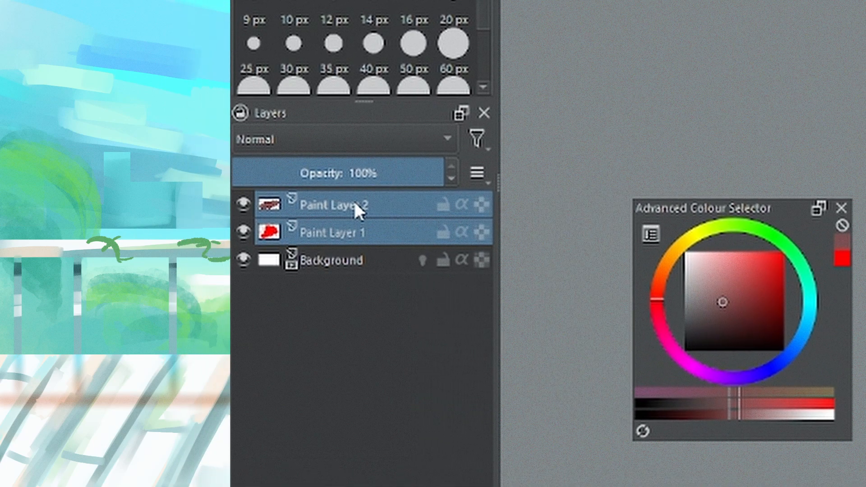
key(ctrl+g)
click(360, 201)
key(ctrl+e)
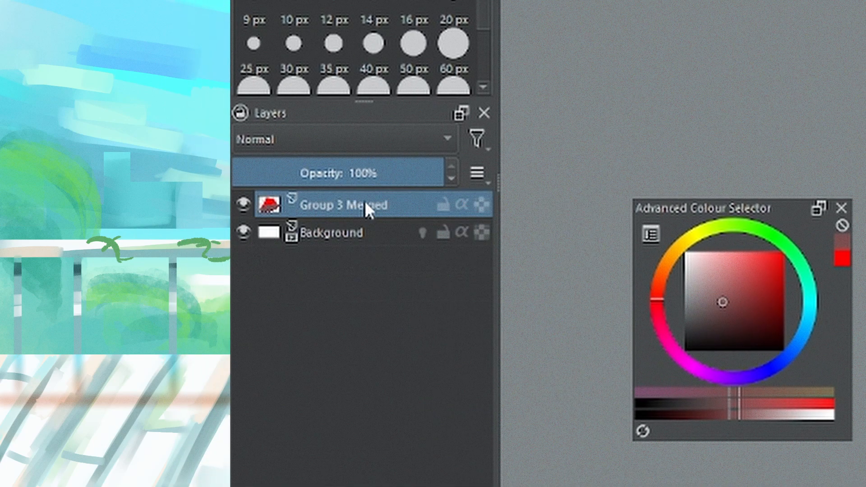
Add a transform mask to the merged group layer
right_click(364, 200)
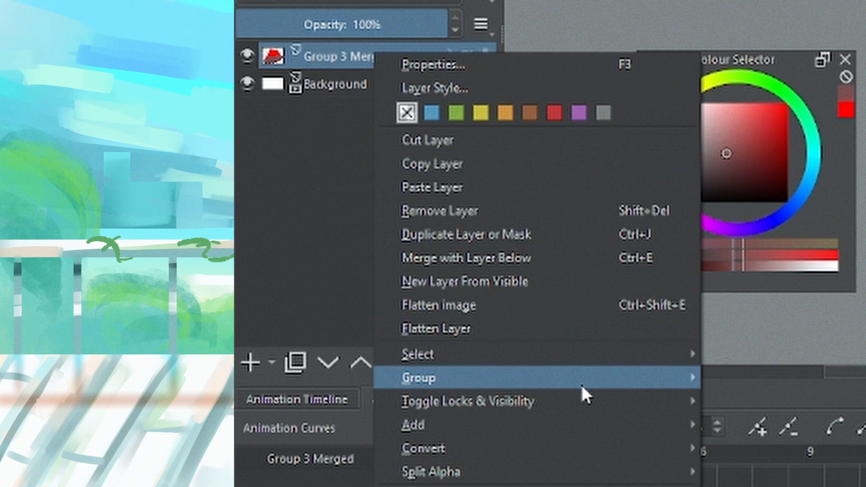
mouse_move(622, 426)
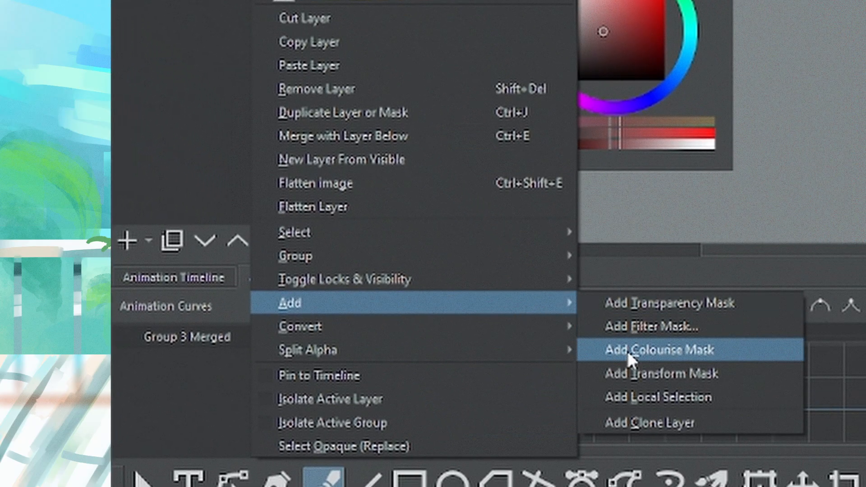
click(629, 371)
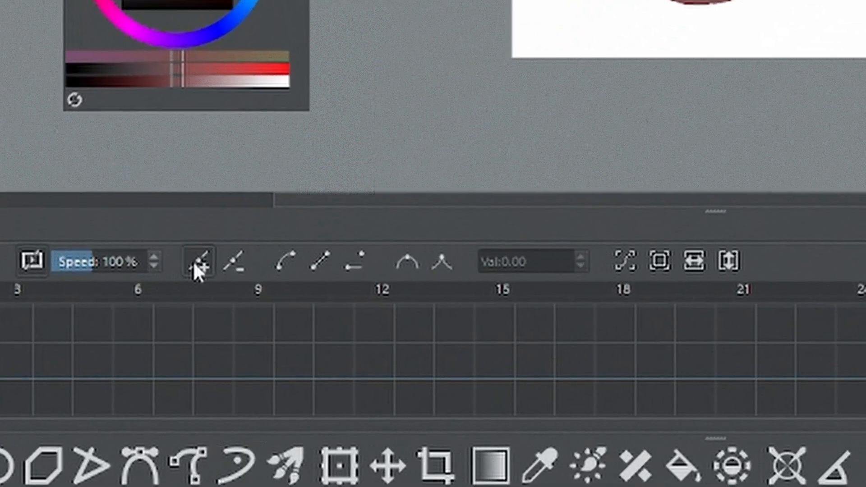
At frame 6, add a transform keyframe and move the layer content to the right with the Move tool
click(224, 375)
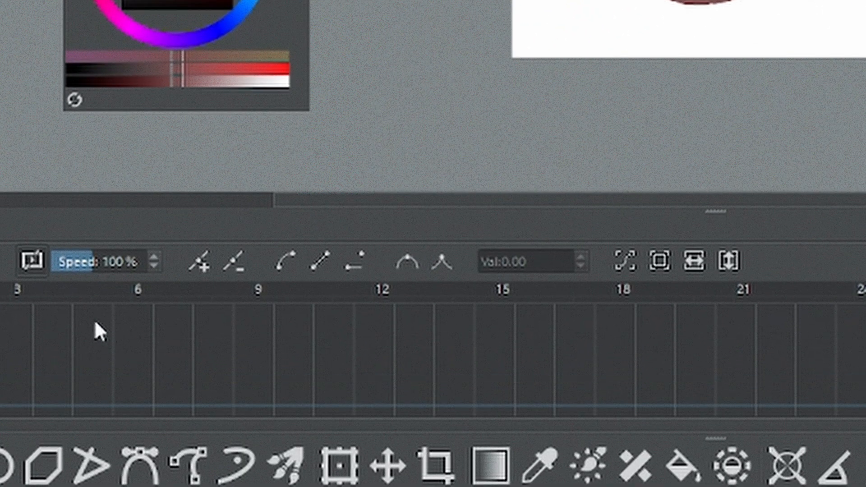
click(143, 297)
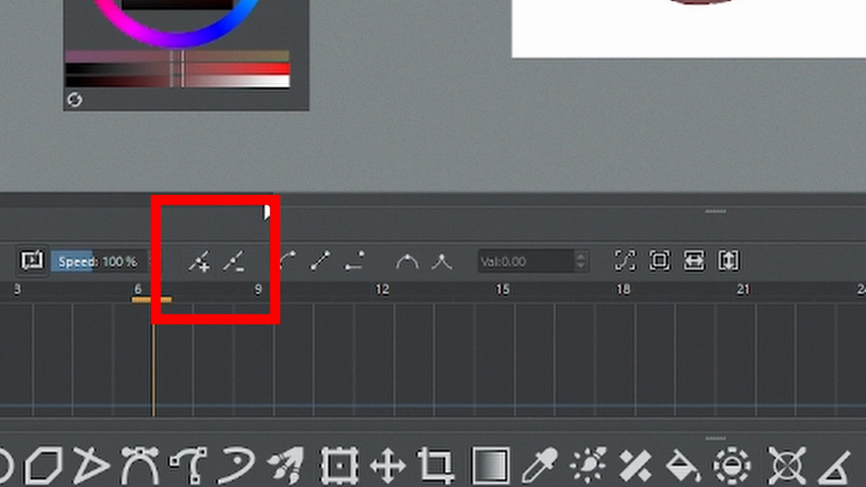
click(199, 266)
click(388, 465)
drag(404, 240, 498, 233)
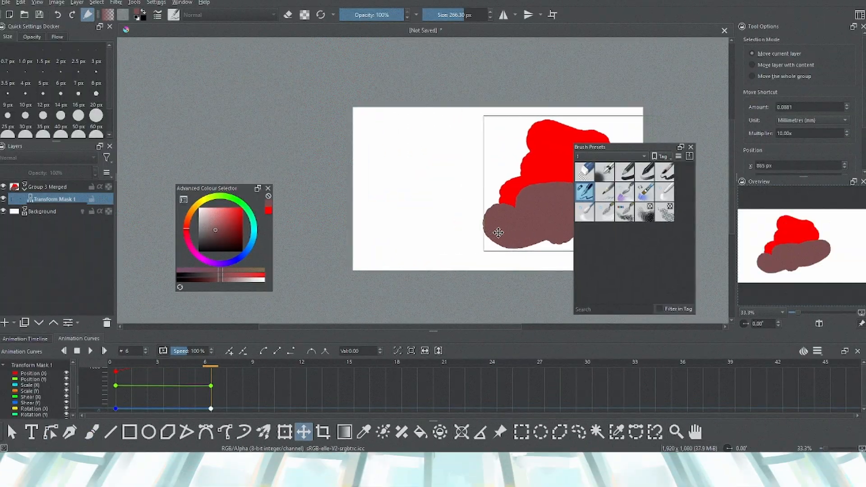
Play the animation from frame 0 and stop it back at frame 0
click(117, 362)
click(691, 147)
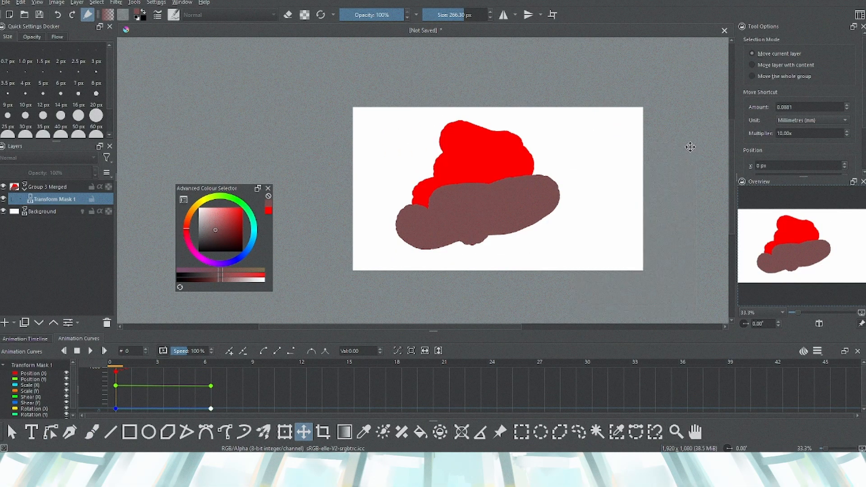
click(90, 350)
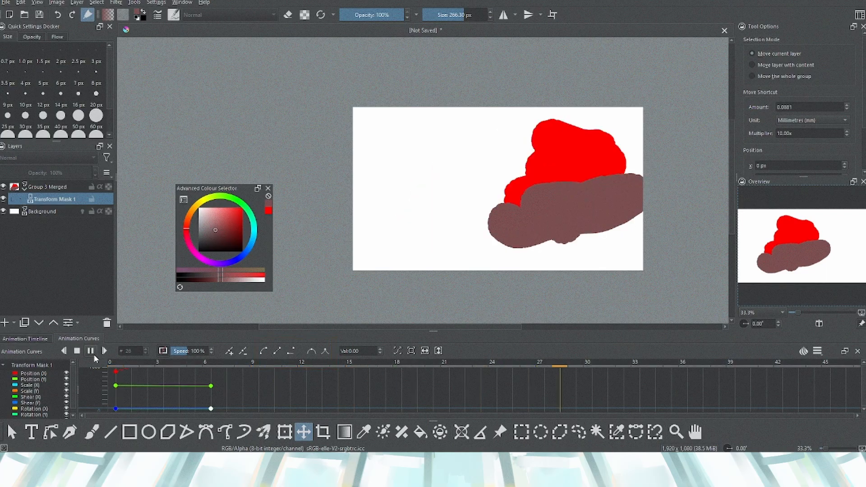
click(126, 365)
click(117, 364)
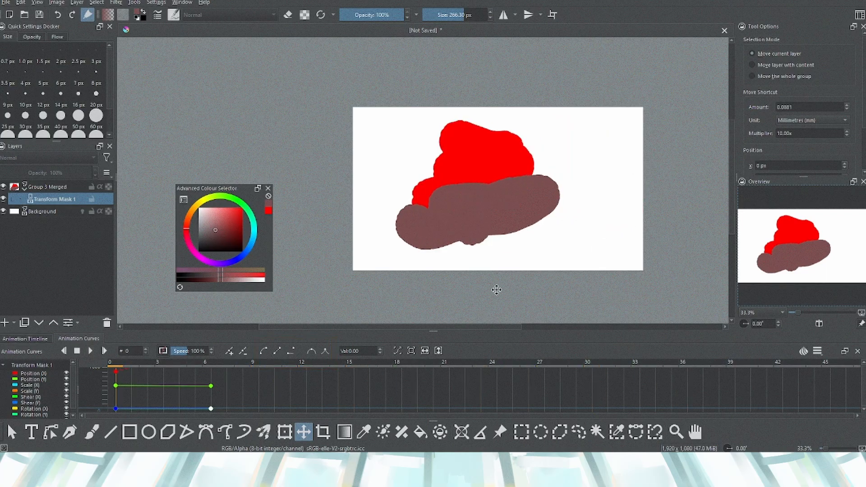
Enter 1 in a timeline settings field, then replay and pause the animation from the start
click(817, 351)
drag(829, 399, 788, 395)
text(10)
click(132, 364)
click(97, 361)
click(90, 352)
click(90, 351)
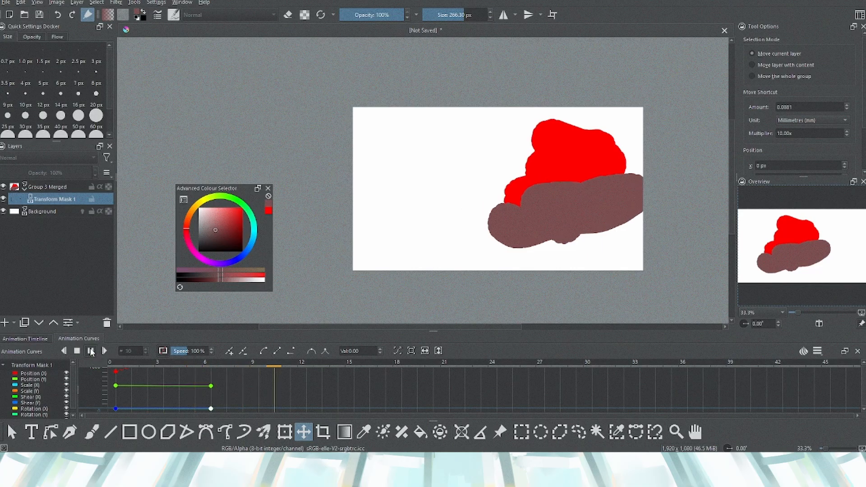